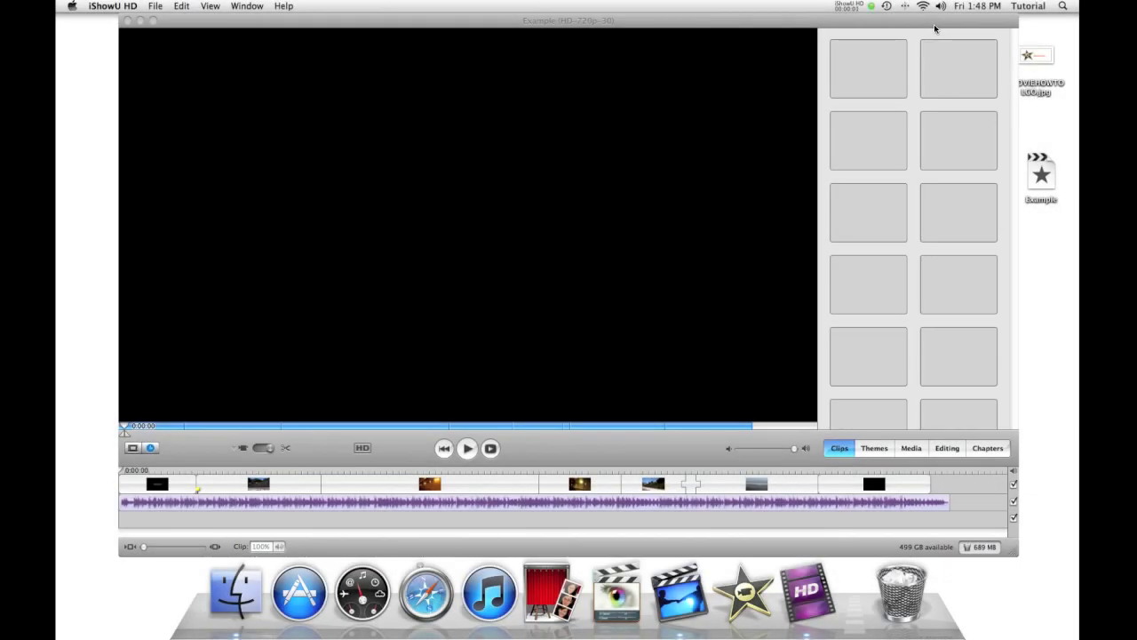
- Bring the iMovie HD window with the 'Example' project to the front
left_click(936, 70)
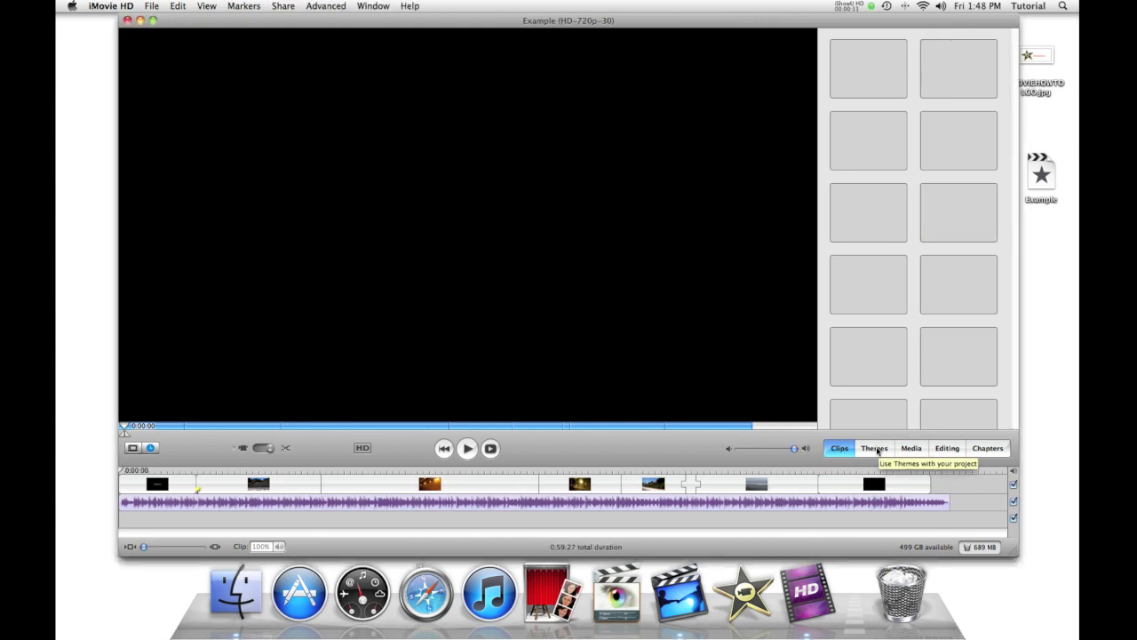
- Browse the theme families and pick the Reflection – Black theme's Open title
left_click(876, 448)
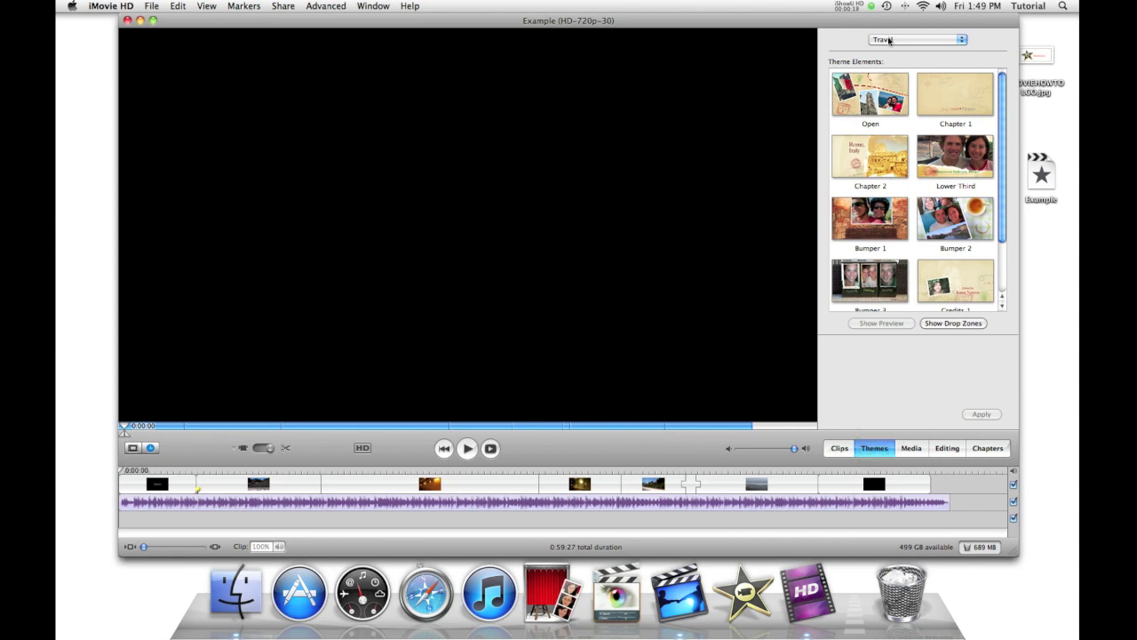
left_click(877, 84)
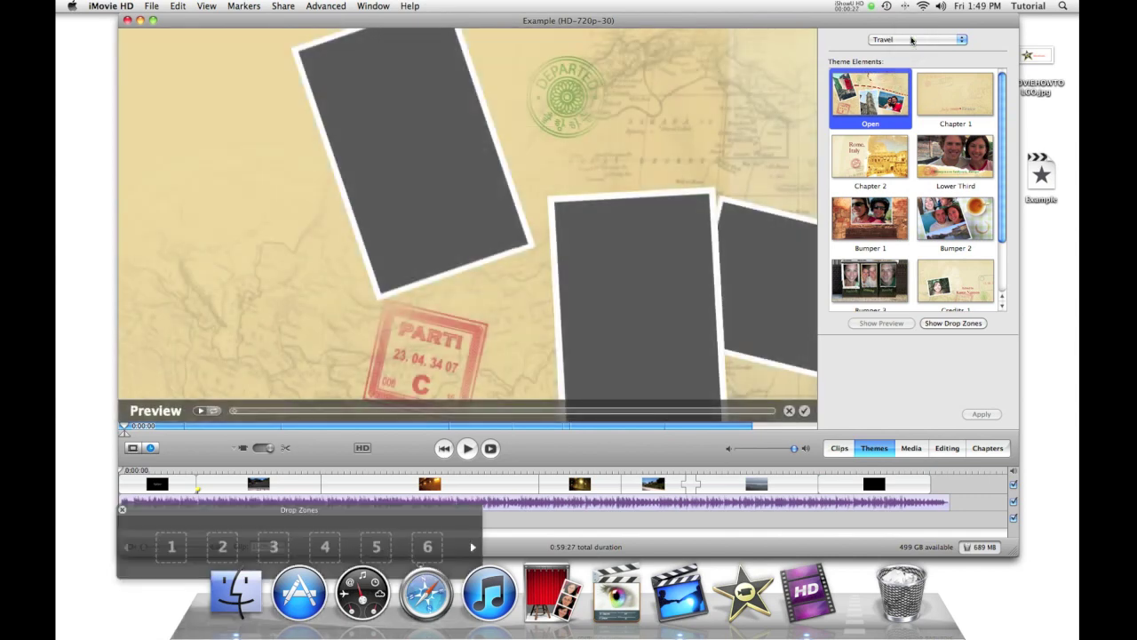
left_click(910, 40)
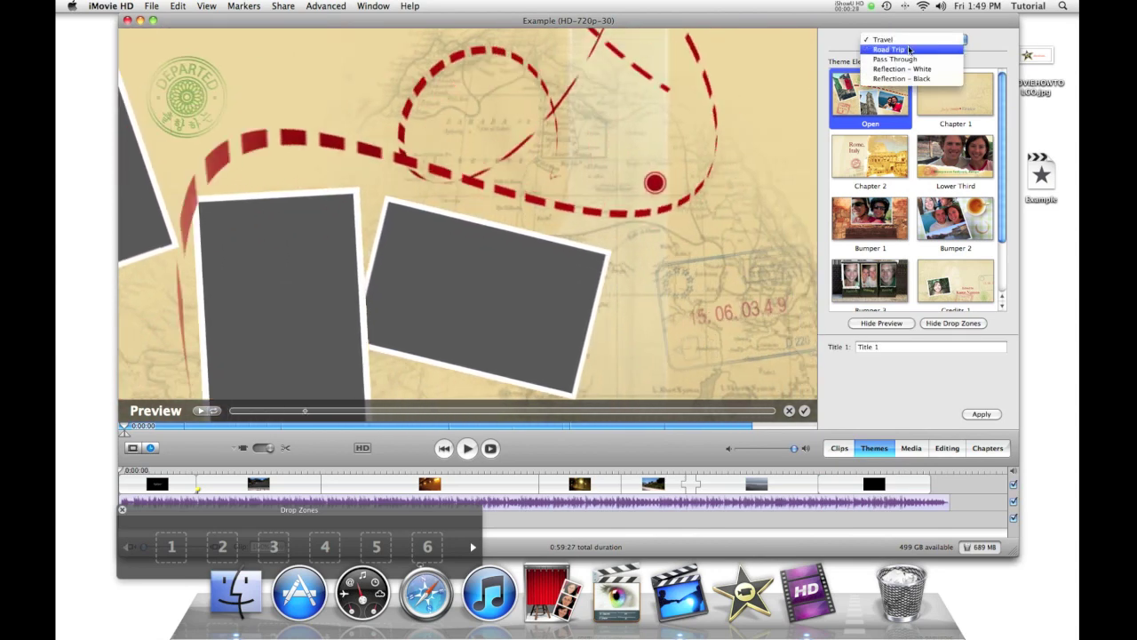
left_click(907, 49)
left_click(909, 40)
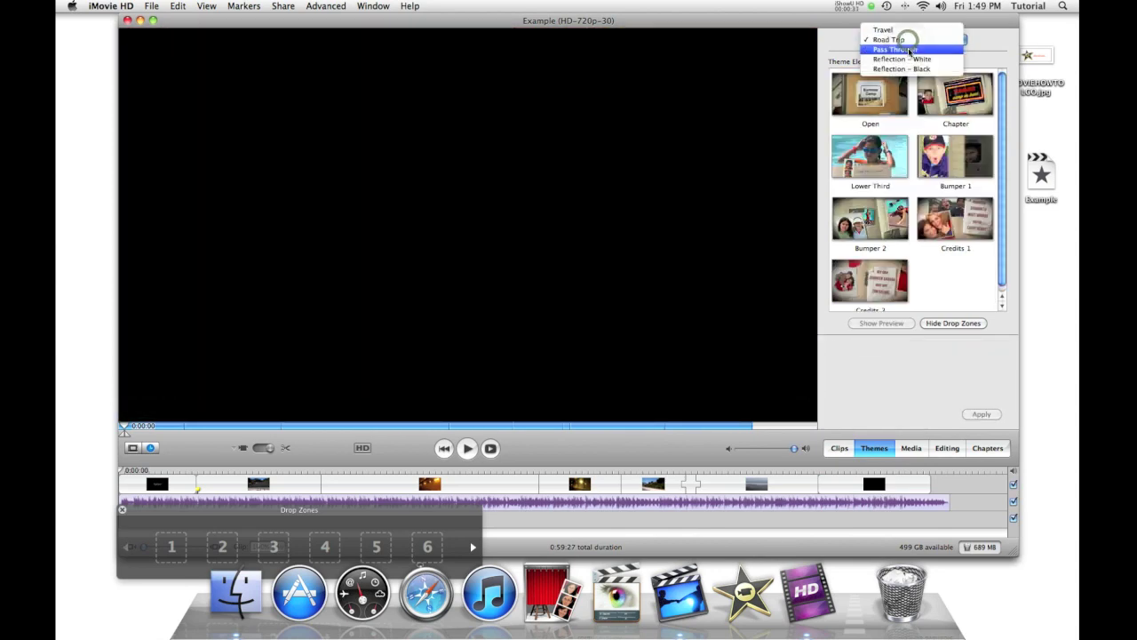
left_click(899, 49)
left_click(909, 40)
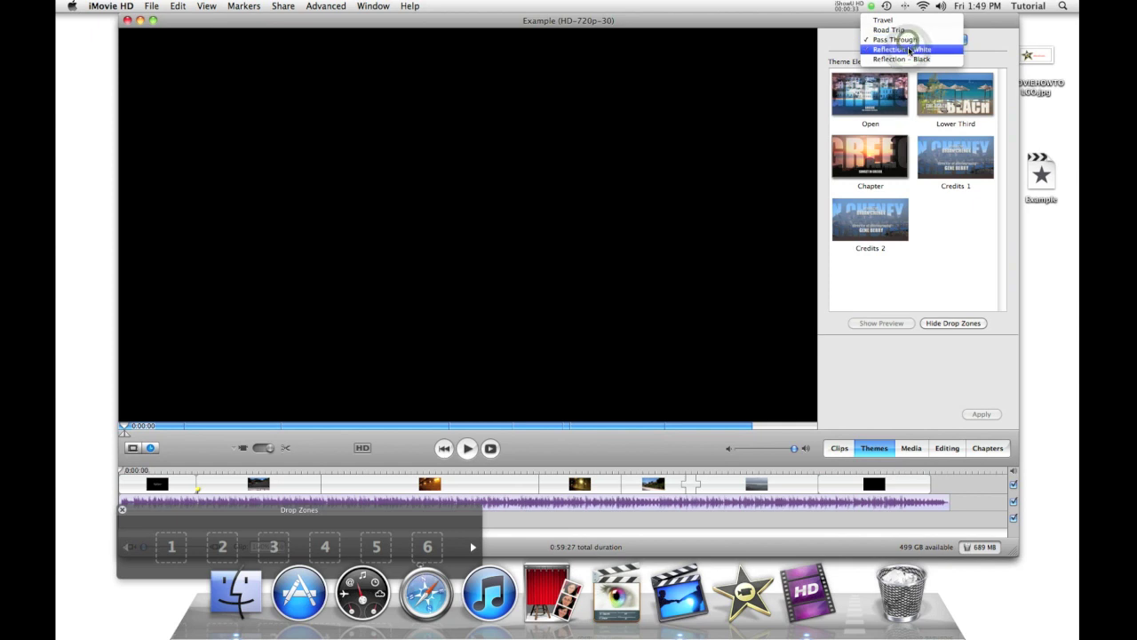
left_click(905, 49)
left_click(909, 40)
left_click(909, 50)
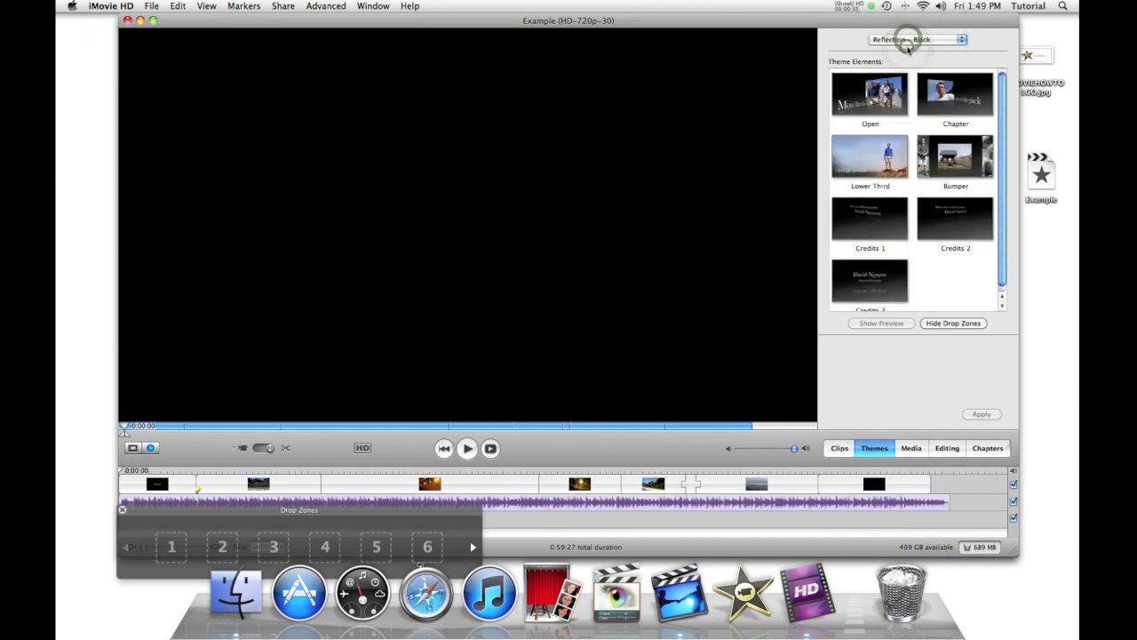
left_click(886, 96)
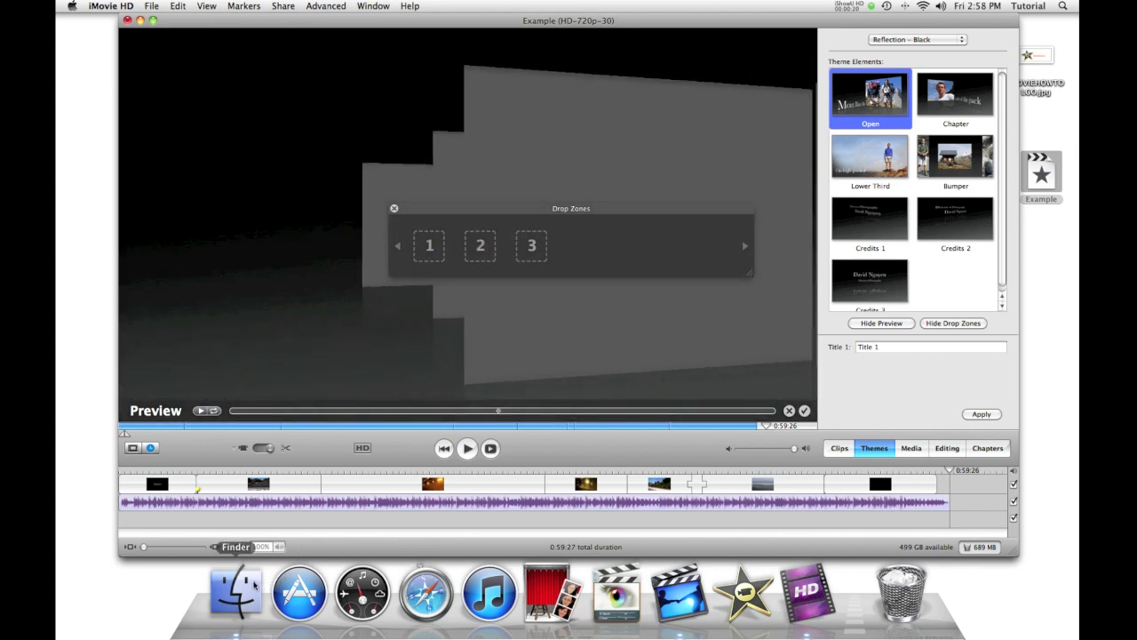
- Open Pictures > Sample Pictures in a Finder window placed beside iMovie HD
left_click(254, 584)
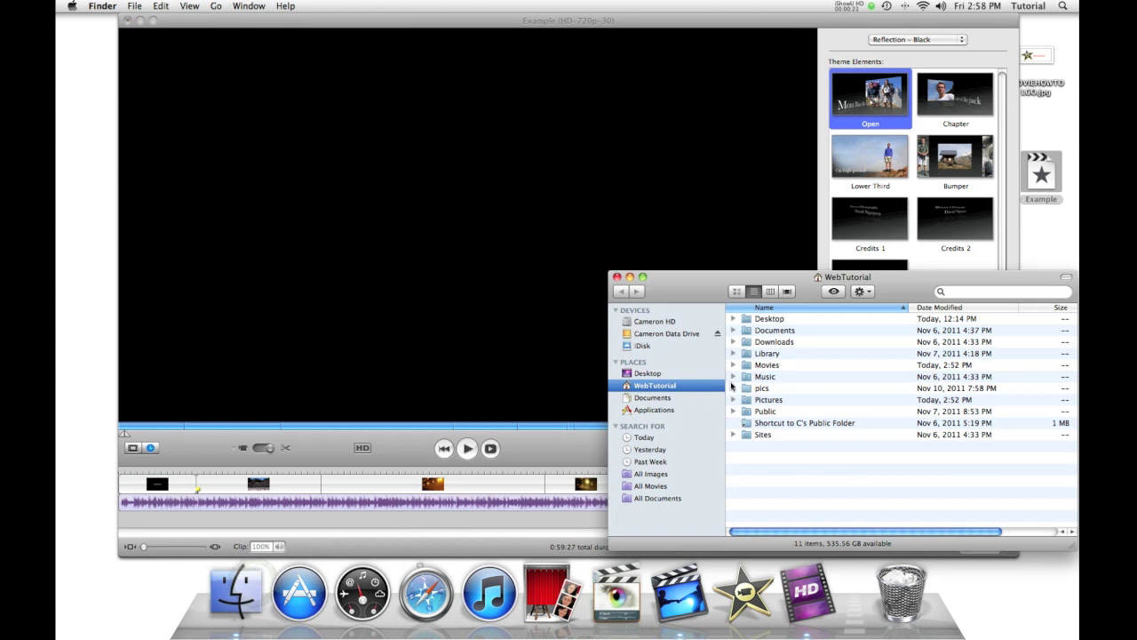
double_click(759, 401)
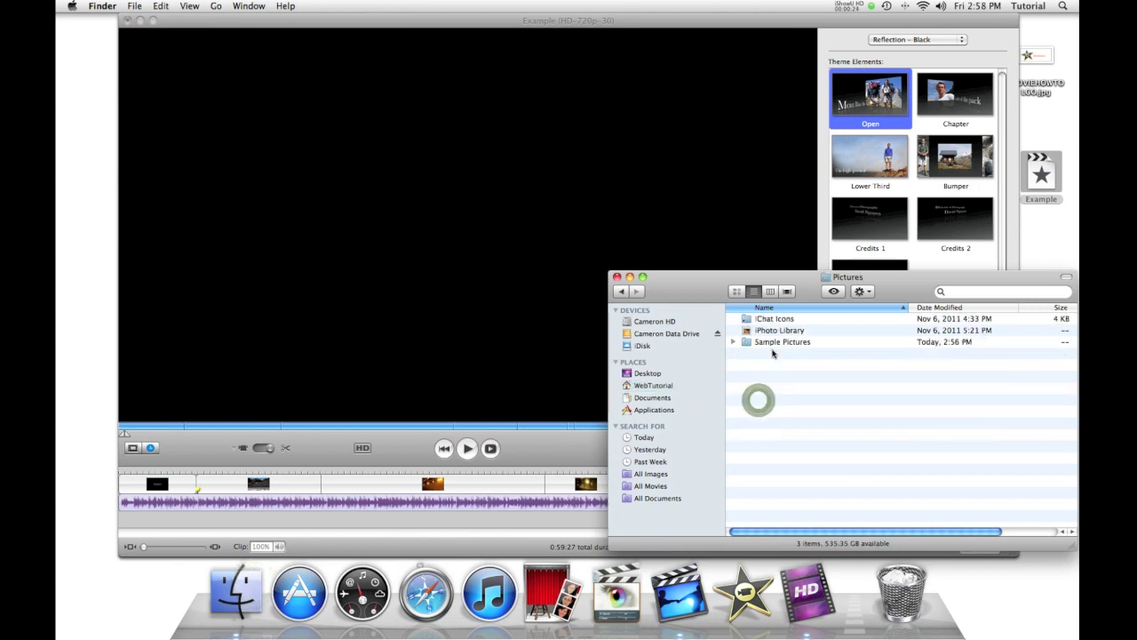
double_click(772, 343)
left_click_drag(898, 279, 1008, 239)
left_click(574, 20)
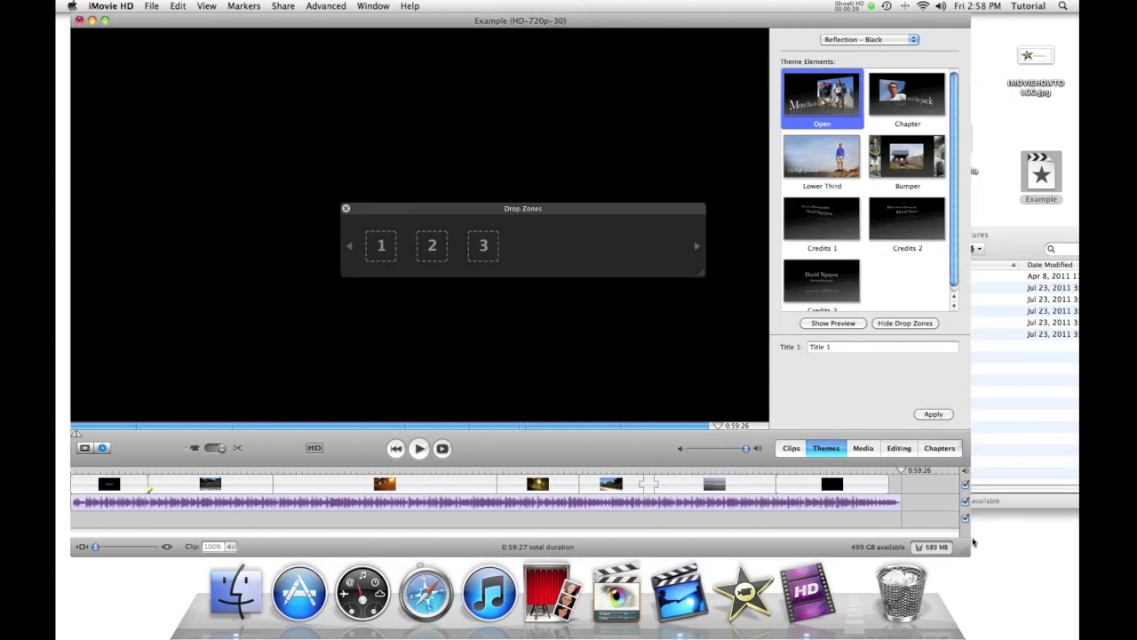
- Drag IMG_0509.JPG, IMG_1089.jpg and IMG_1093.jpg into drop zones 1, 2 and 3, then re-enlarge the window
left_click_drag(945, 547, 812, 557)
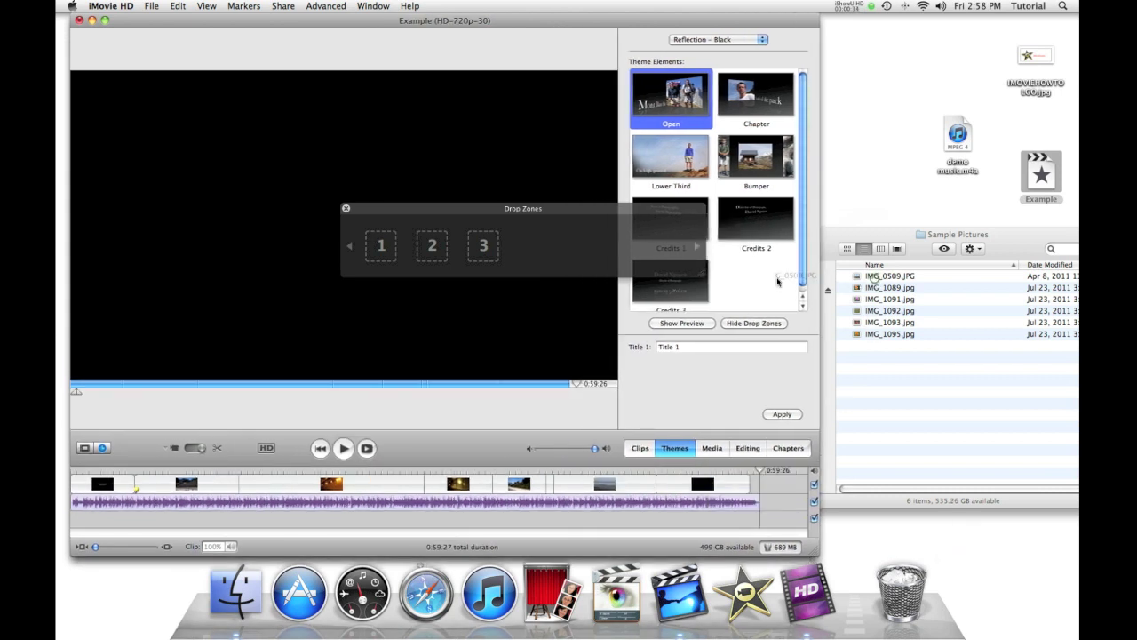
left_click_drag(777, 281, 380, 246)
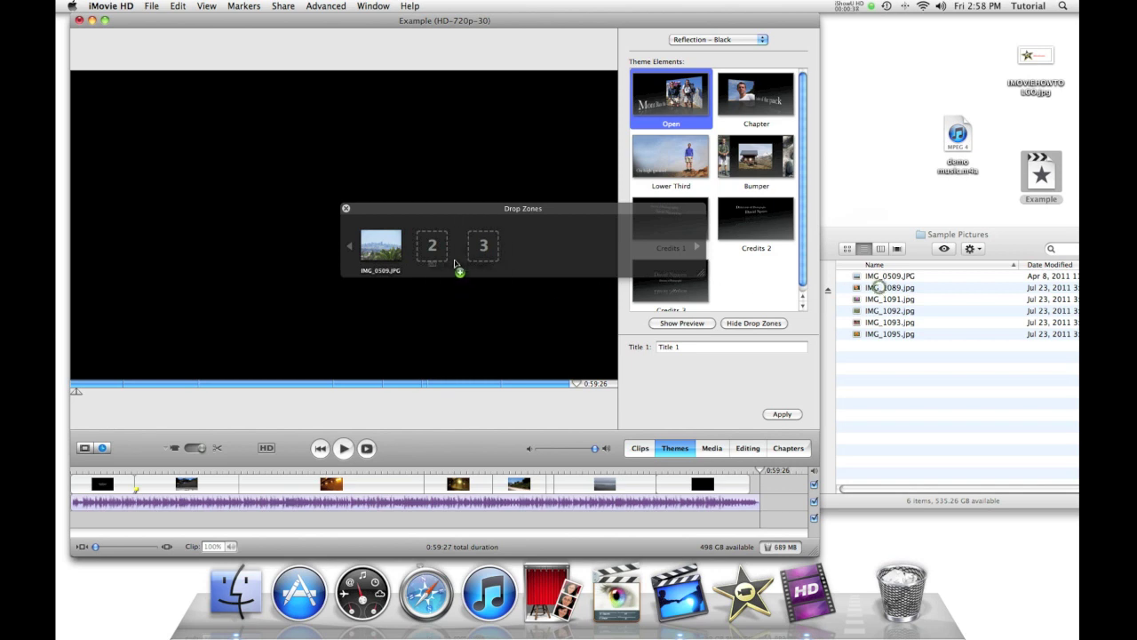
left_click_drag(454, 264, 449, 260)
left_click(891, 328)
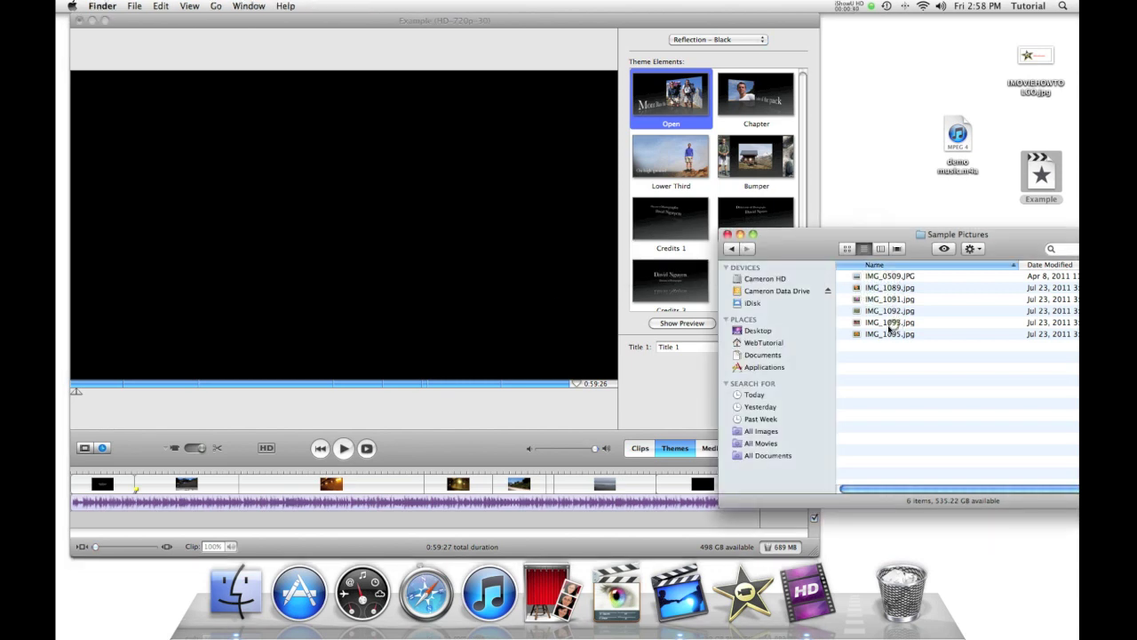
left_click_drag(890, 329, 489, 248)
left_click_drag(744, 255, 487, 247)
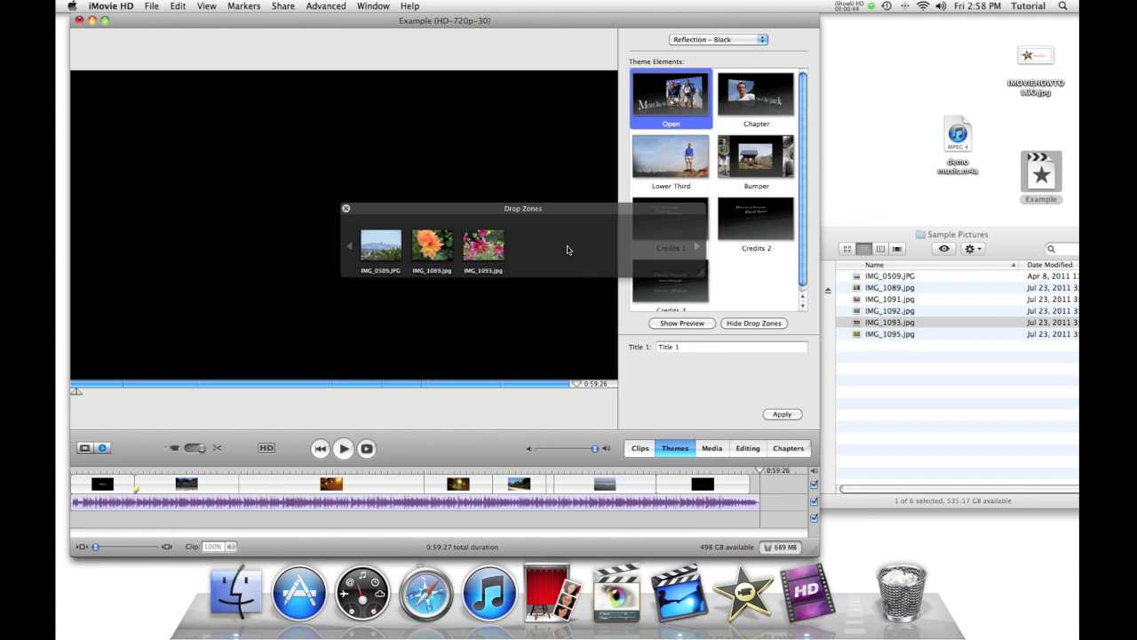
left_click_drag(594, 27, 575, 25)
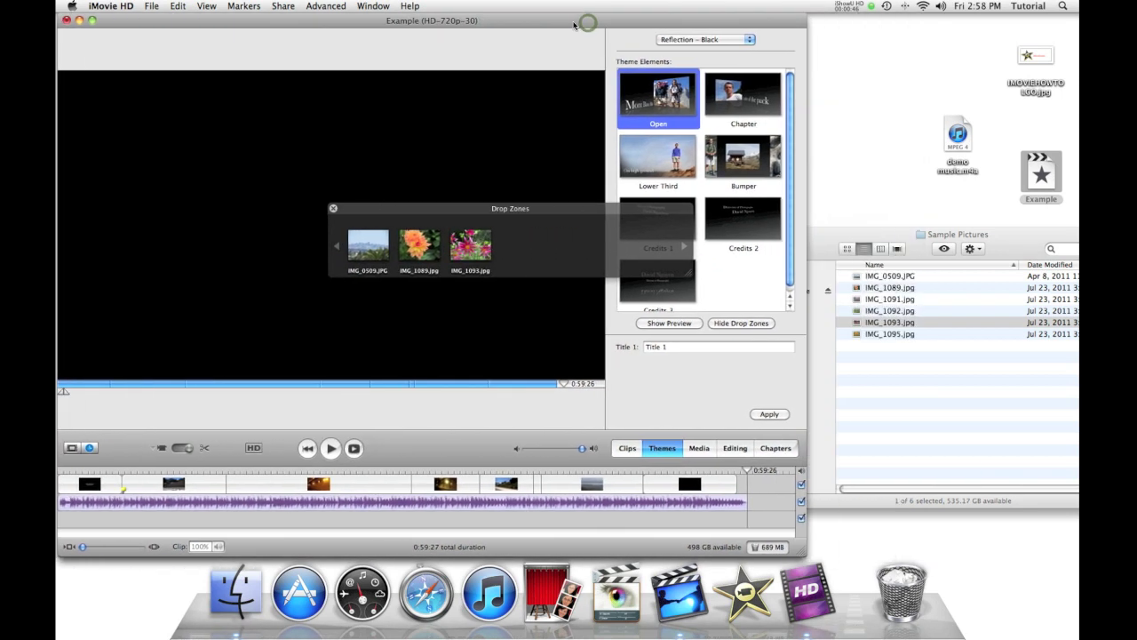
left_click(92, 21)
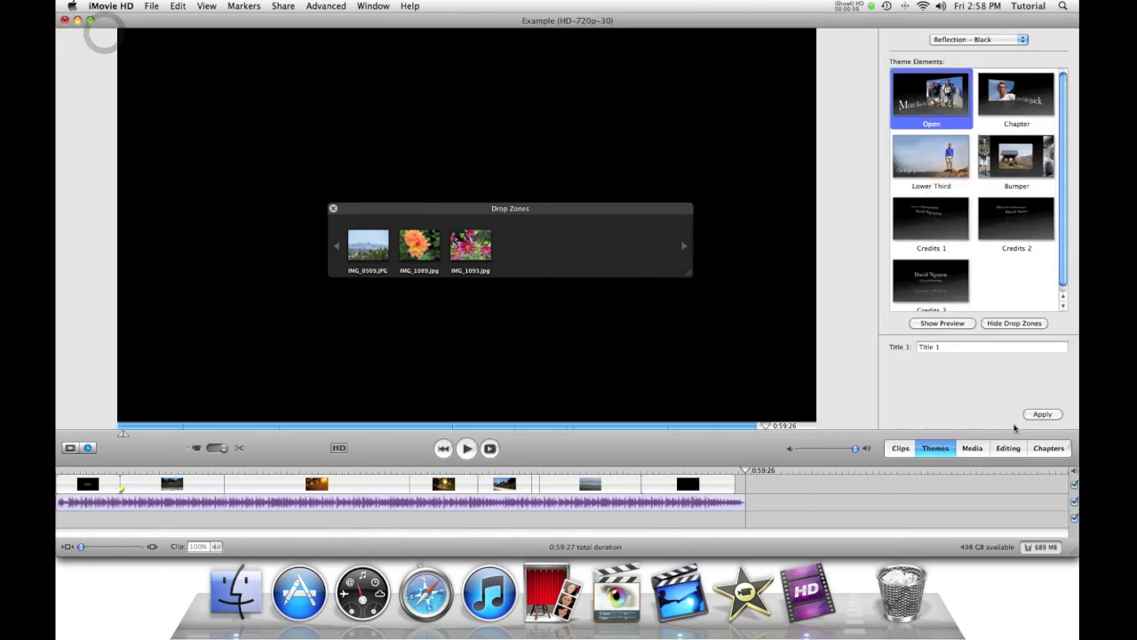
- Preview the opening title and replace its placeholder text with 'iMovie How To'
left_click(939, 323)
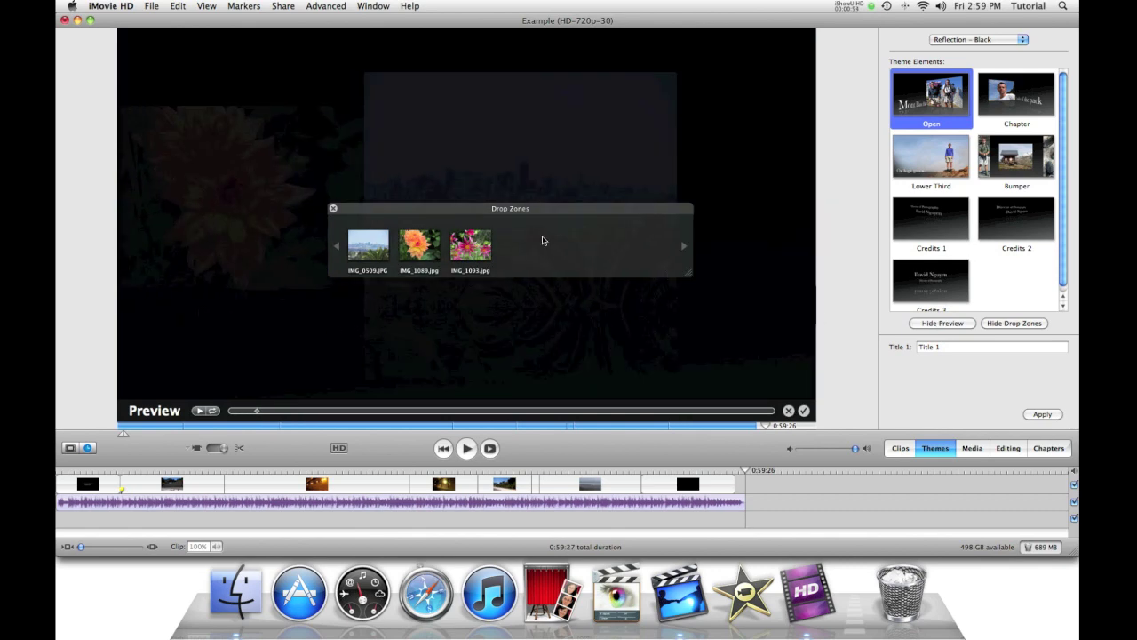
left_click(333, 210)
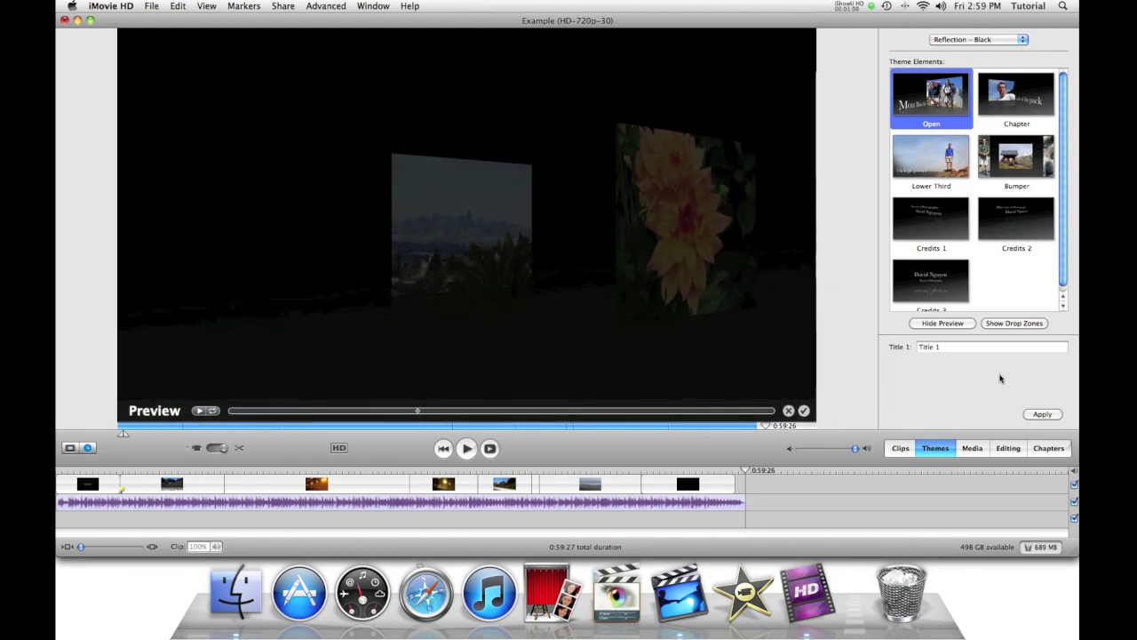
left_click(974, 350)
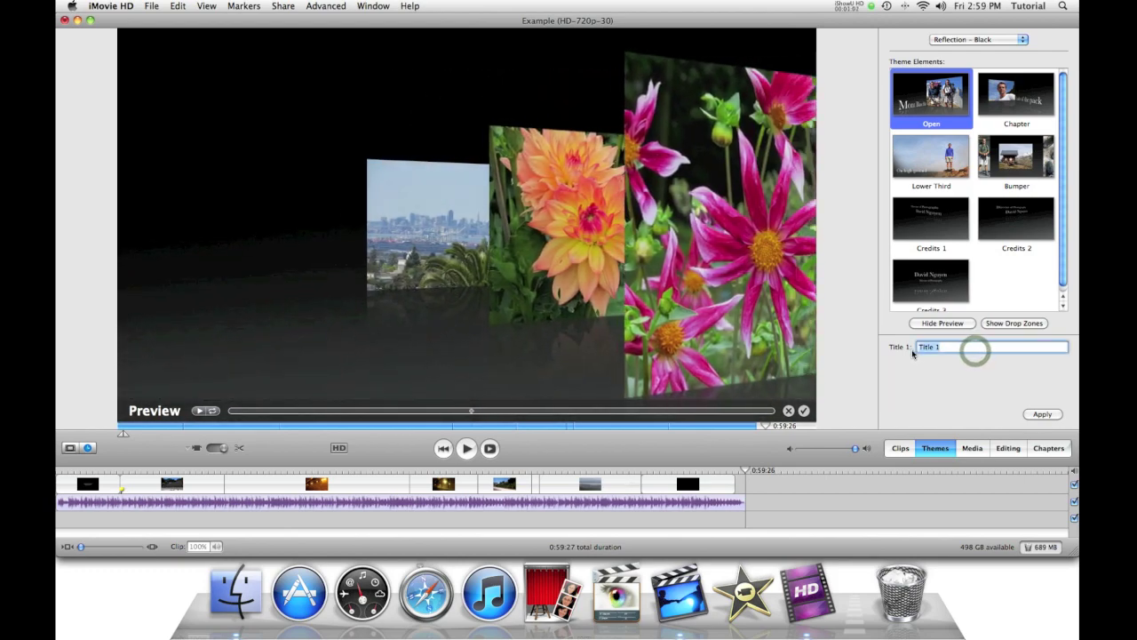
type("iMov")
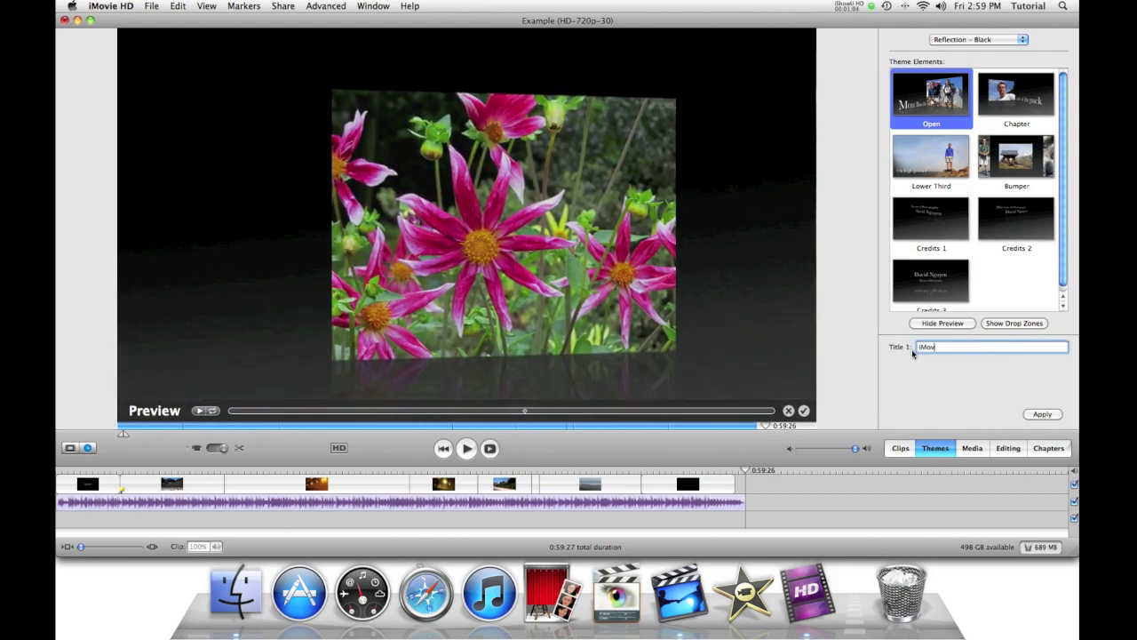
type("ie")
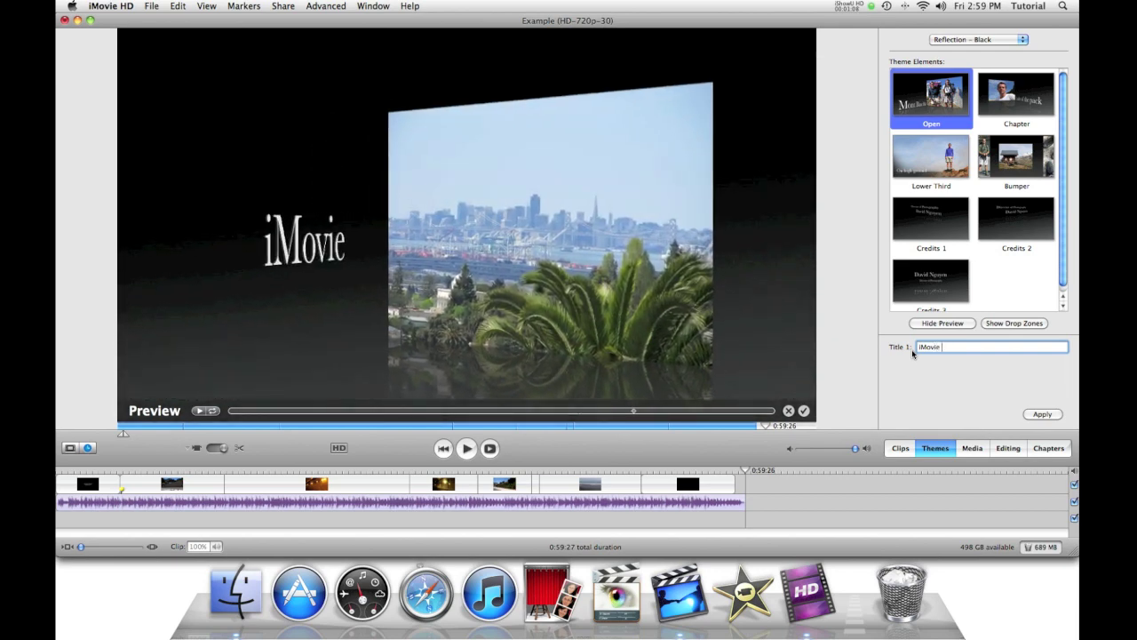
type(" How to")
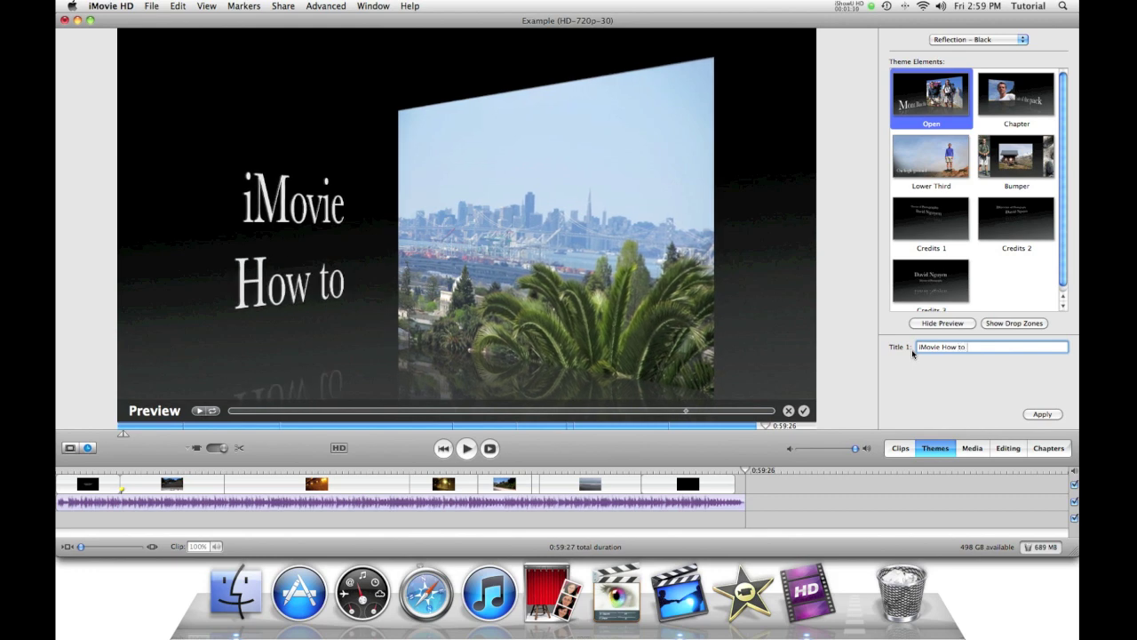
key("BackSpace")
key("BackSpace")
type("TO")
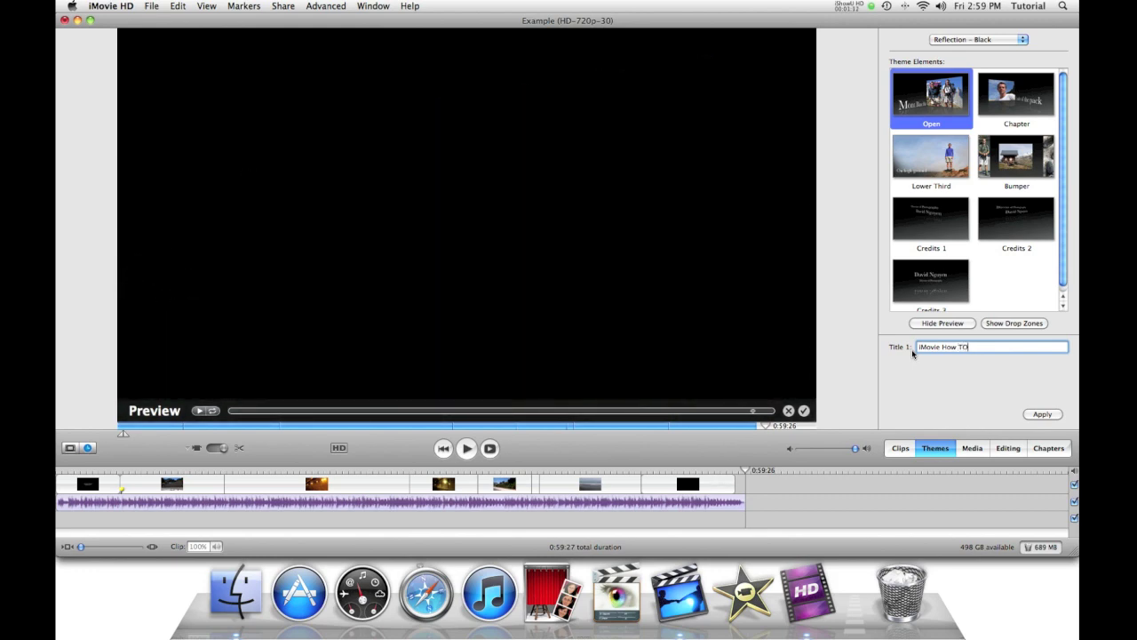
key("BackSpace")
type("o")
- Insert 'A Film by' before the title text and apply the Open title
left_click(915, 347)
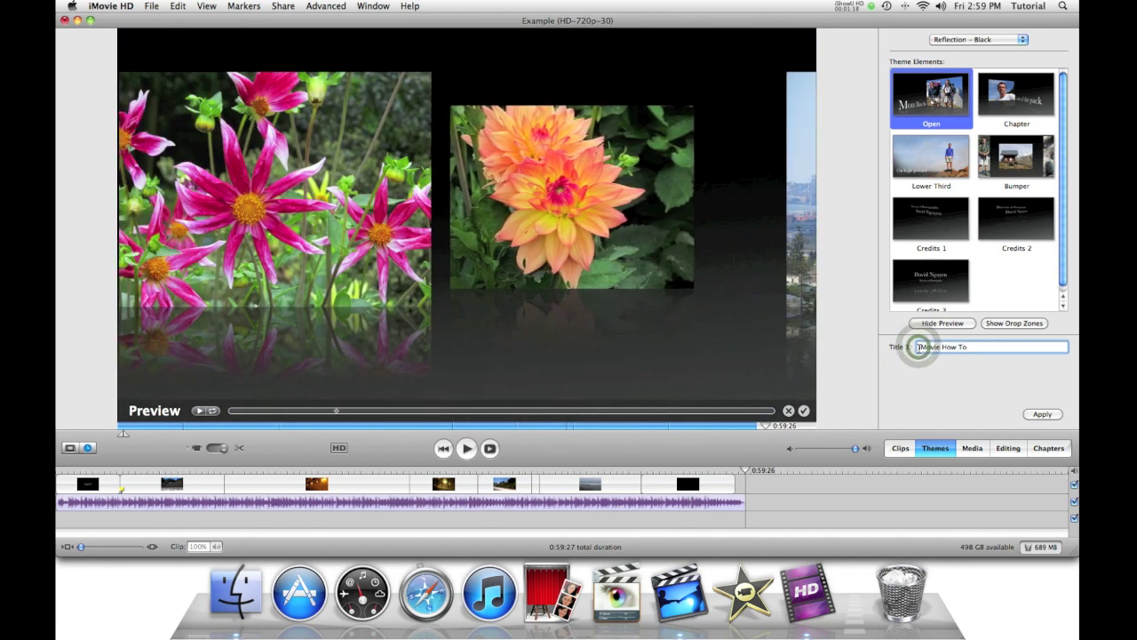
type("A Film b")
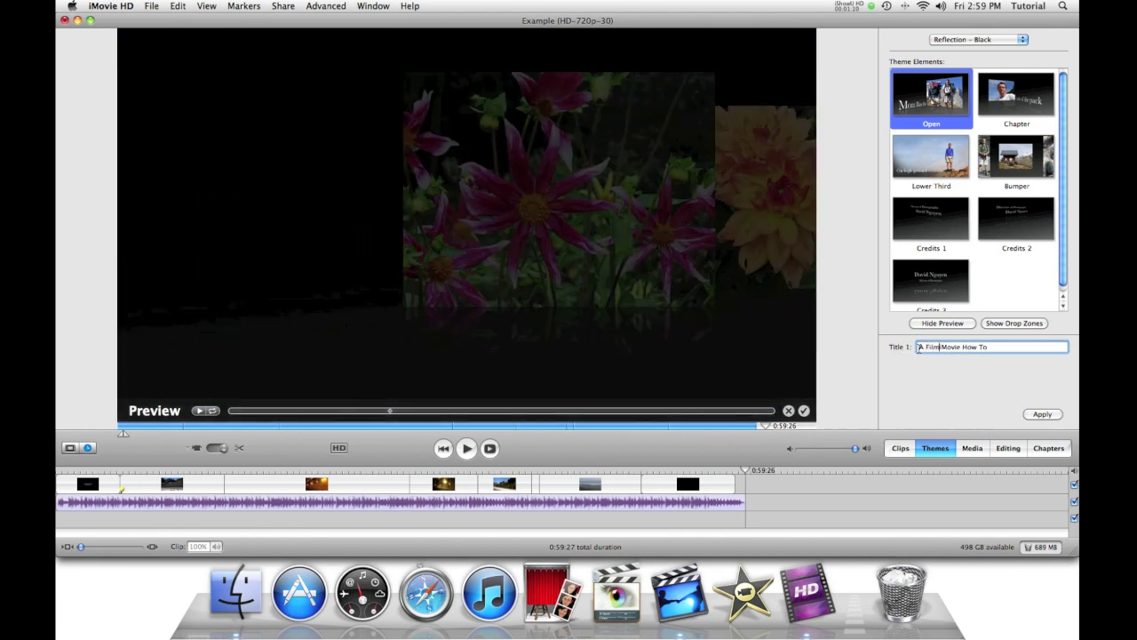
type("y")
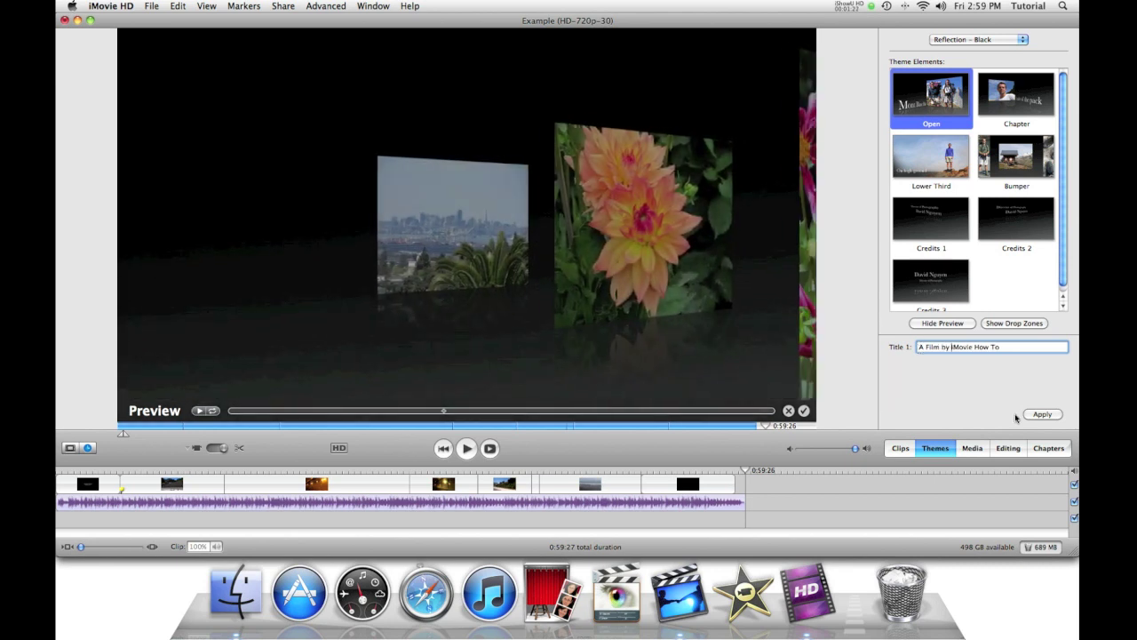
left_click(1042, 414)
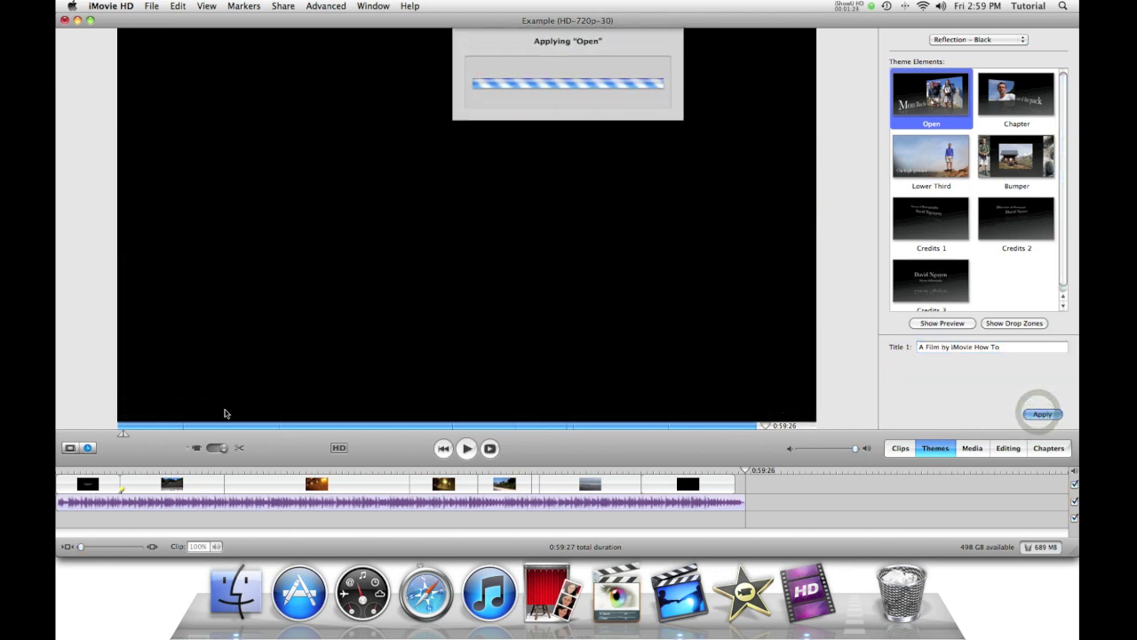
- Let the Open title finish rendering onto the timeline, then reactivate the editing window
key("XF86AudioRaiseVolume")
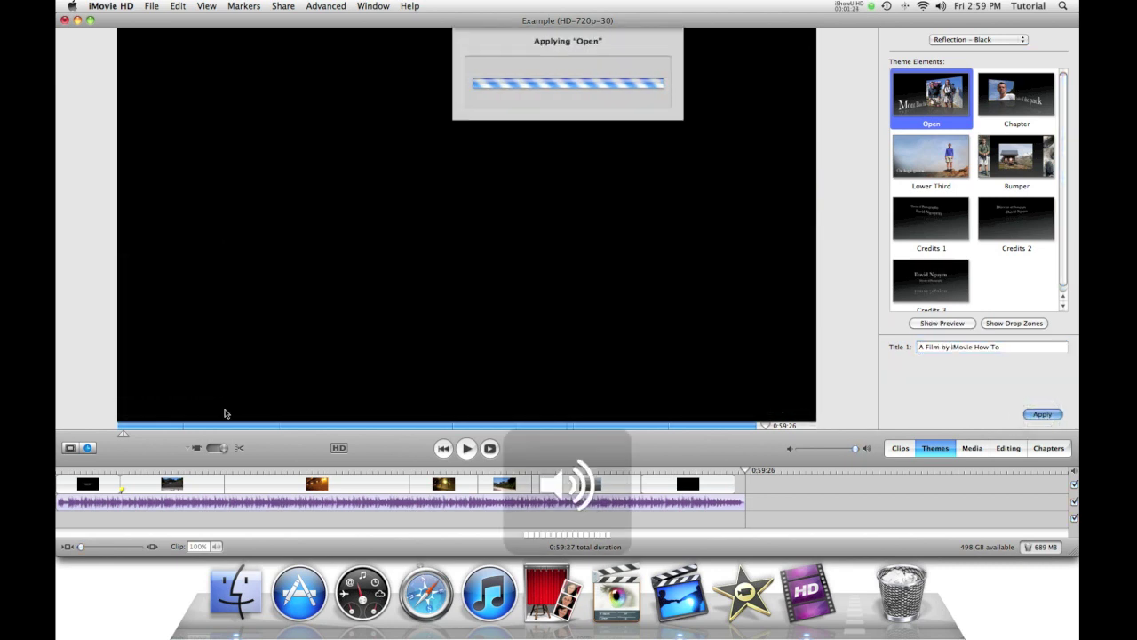
left_click(1054, 418)
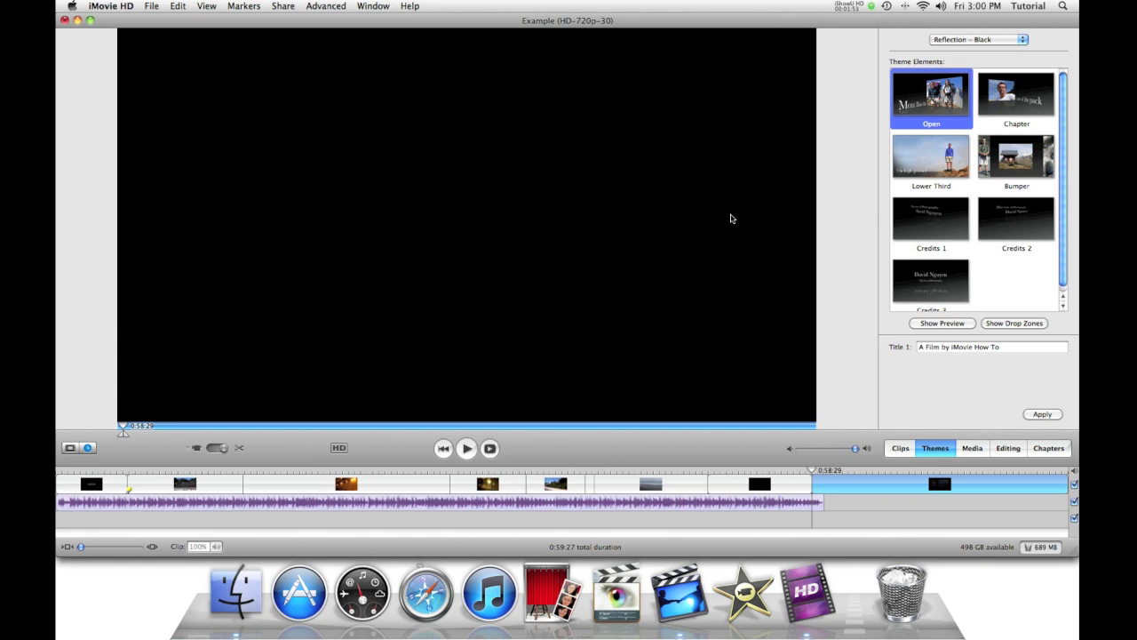
- Scrub through the new opening title clip, select it, and scrub back toward the movie's start
left_click(897, 506)
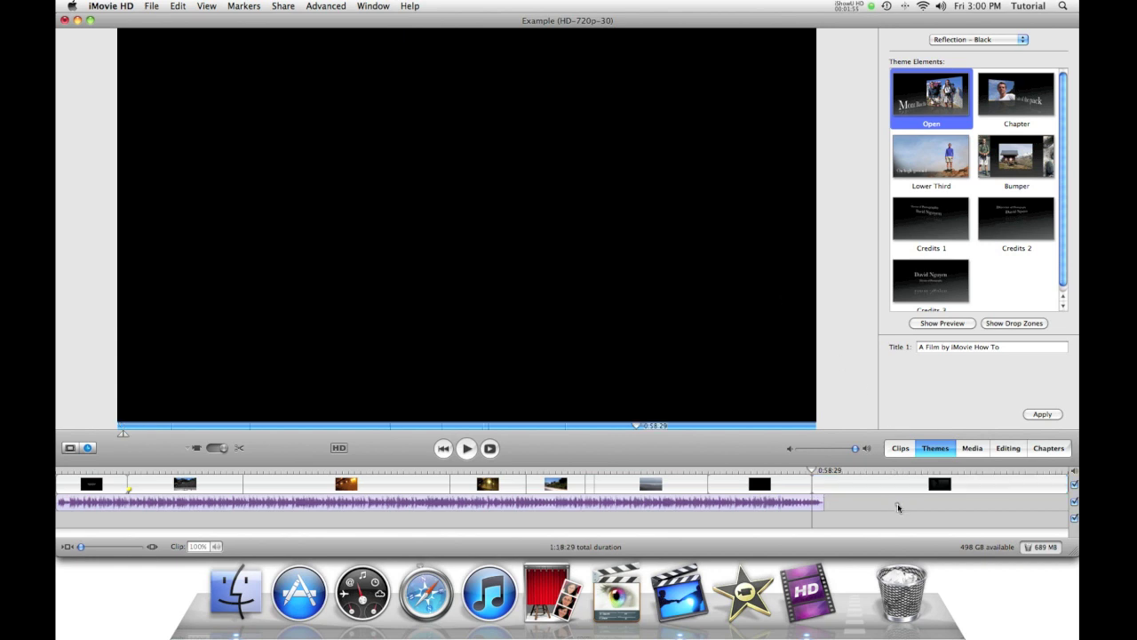
left_click_drag(812, 470, 71, 488)
left_click(974, 480)
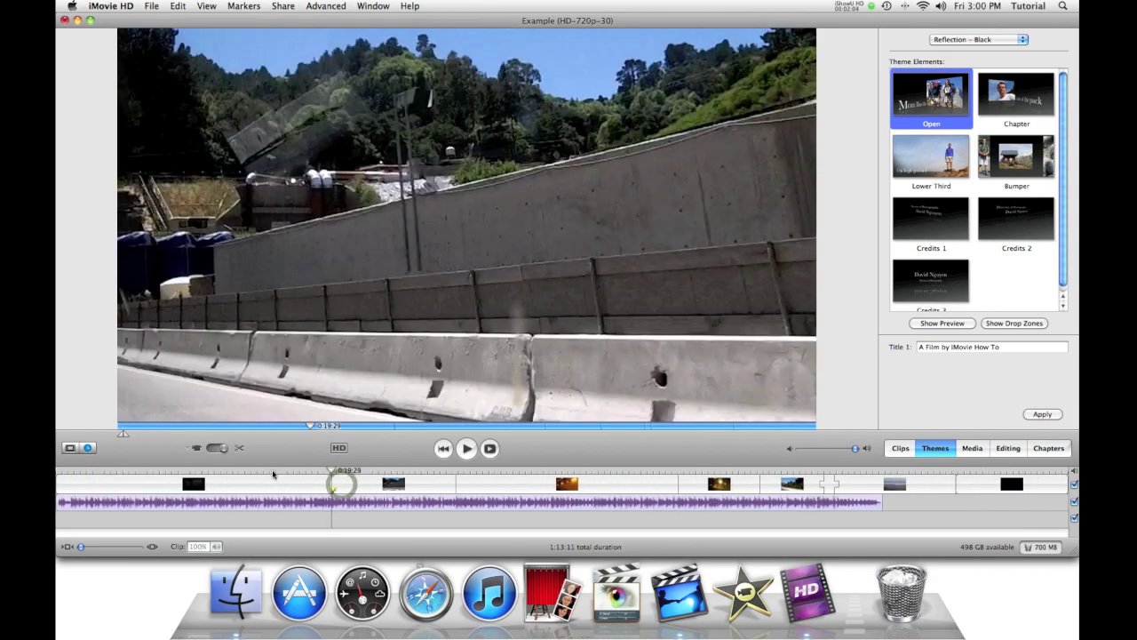
left_click_drag(272, 472, 56, 479)
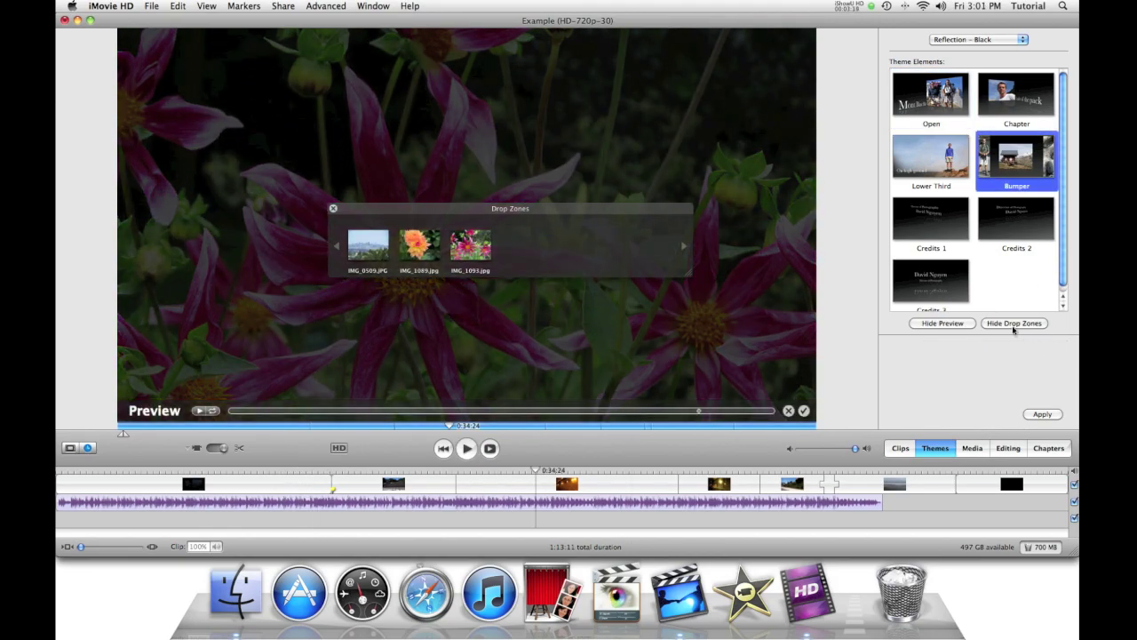
- Give Credits 3 the lines 'A Film by iMovie How To' and '© 2011 iMovie How To' and apply it
left_click(930, 274)
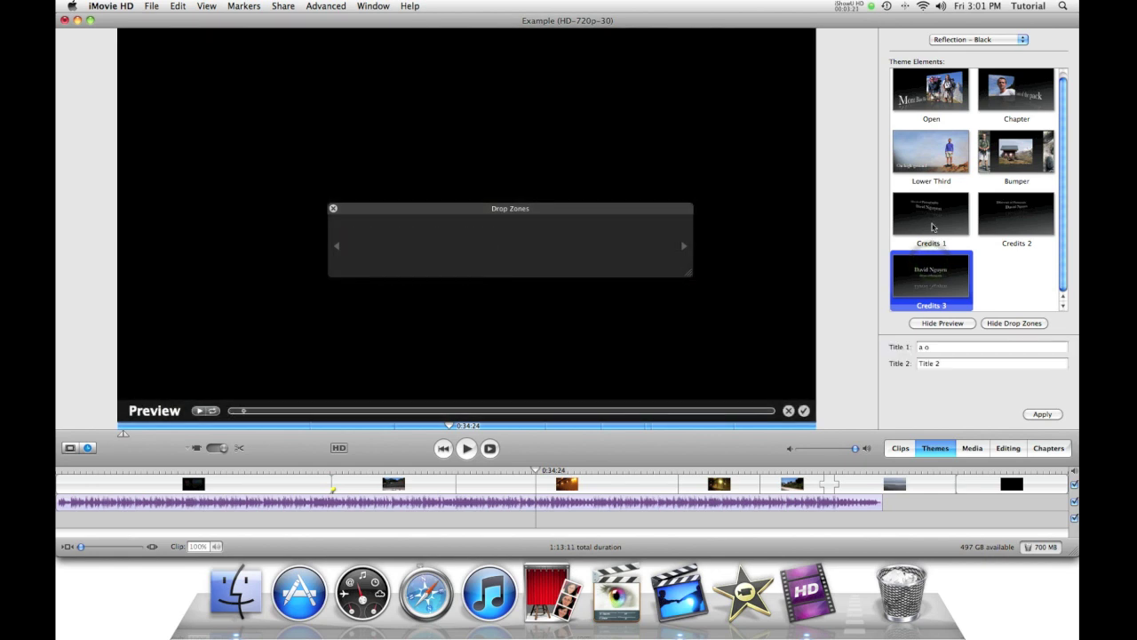
left_click(937, 348)
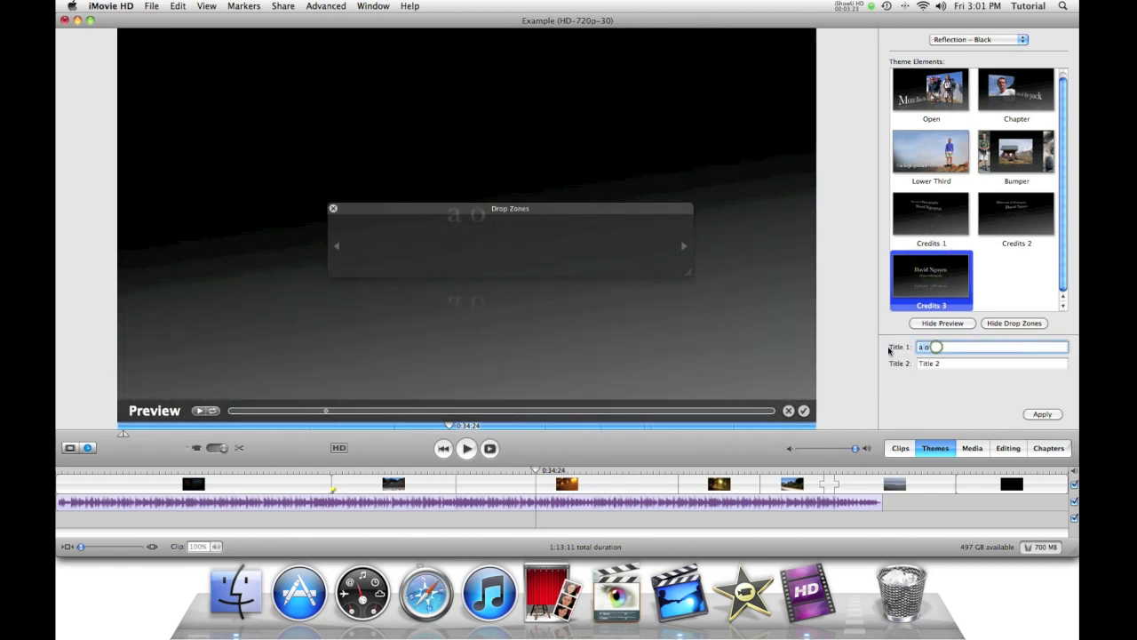
type("A")
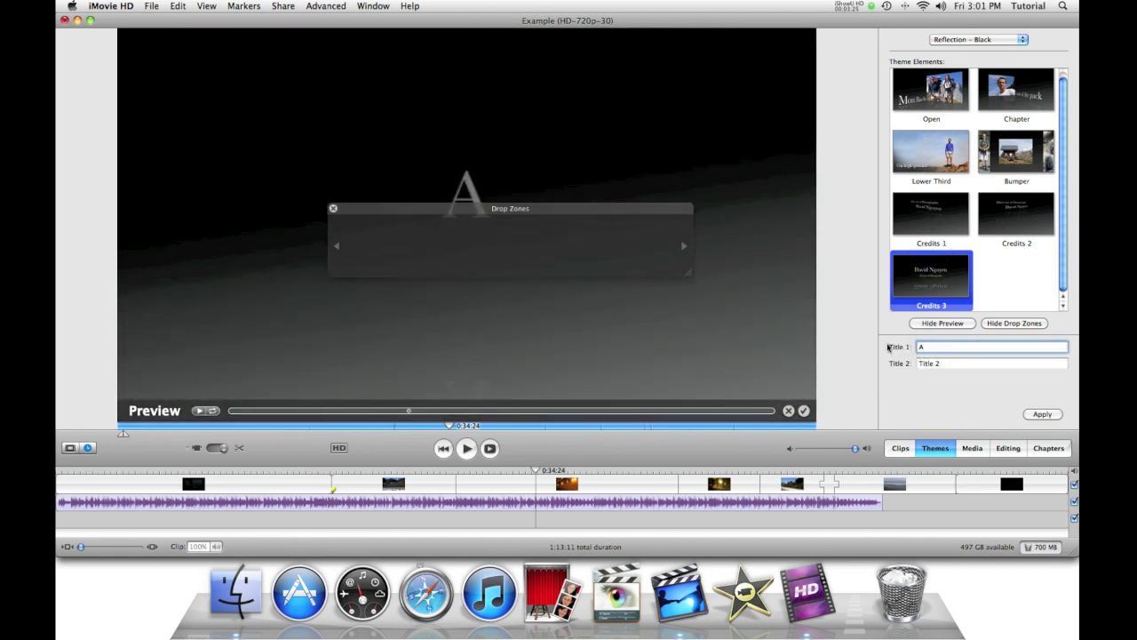
type(" Film is")
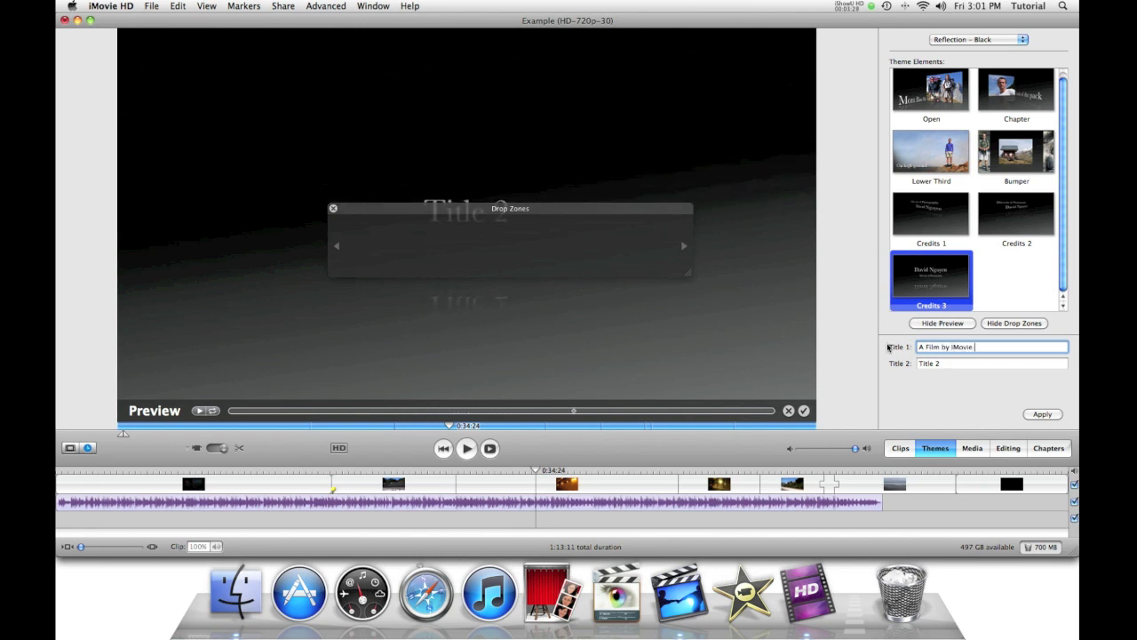
type(" iMovie How ")
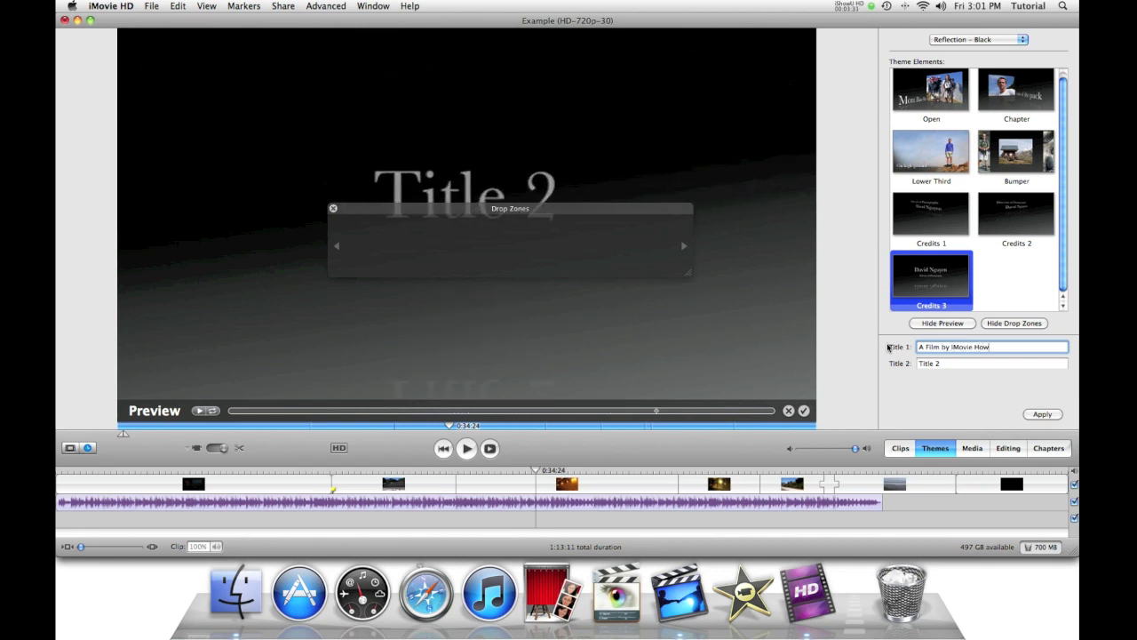
type("To")
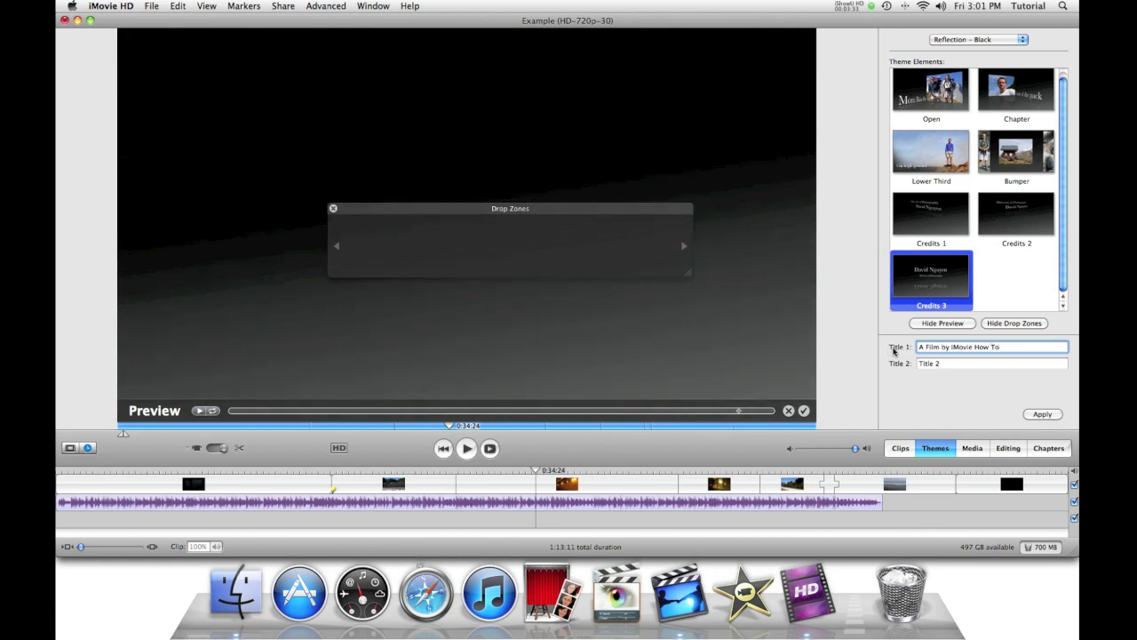
left_click(943, 364)
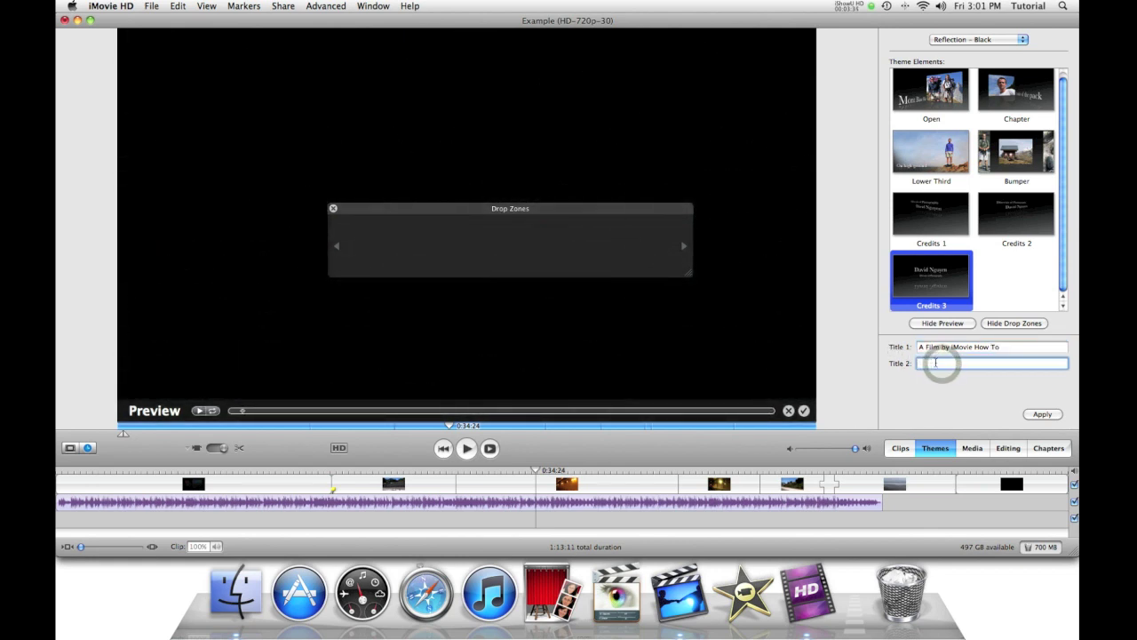
type("D")
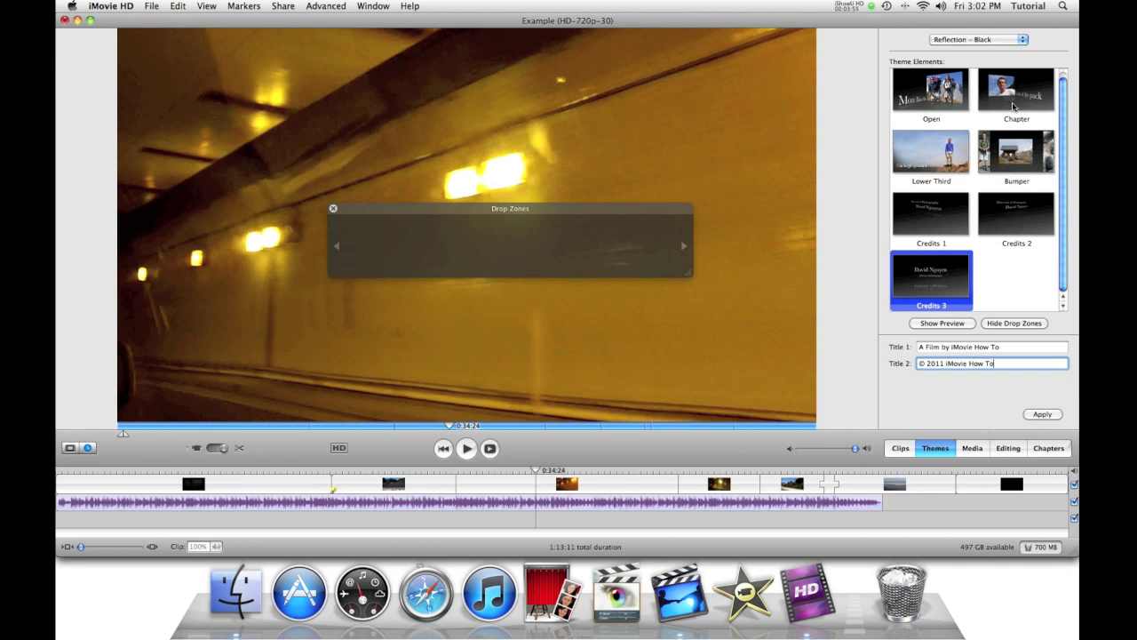
left_click(1054, 414)
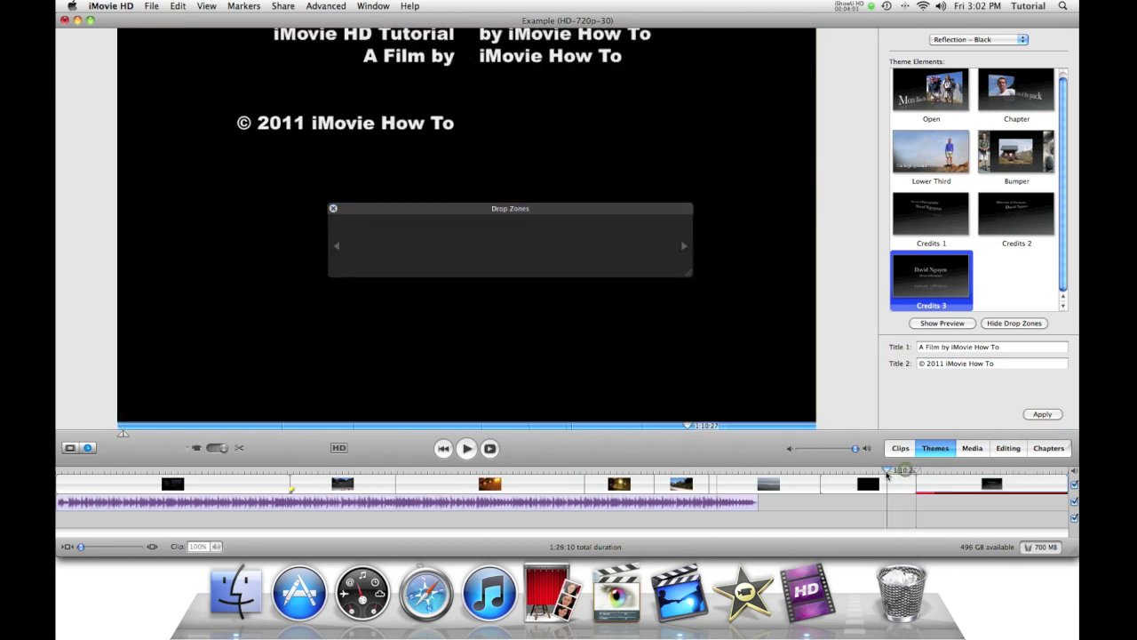
- Scrub the playhead to just before the new credits clip
left_click_drag(887, 476, 871, 477)
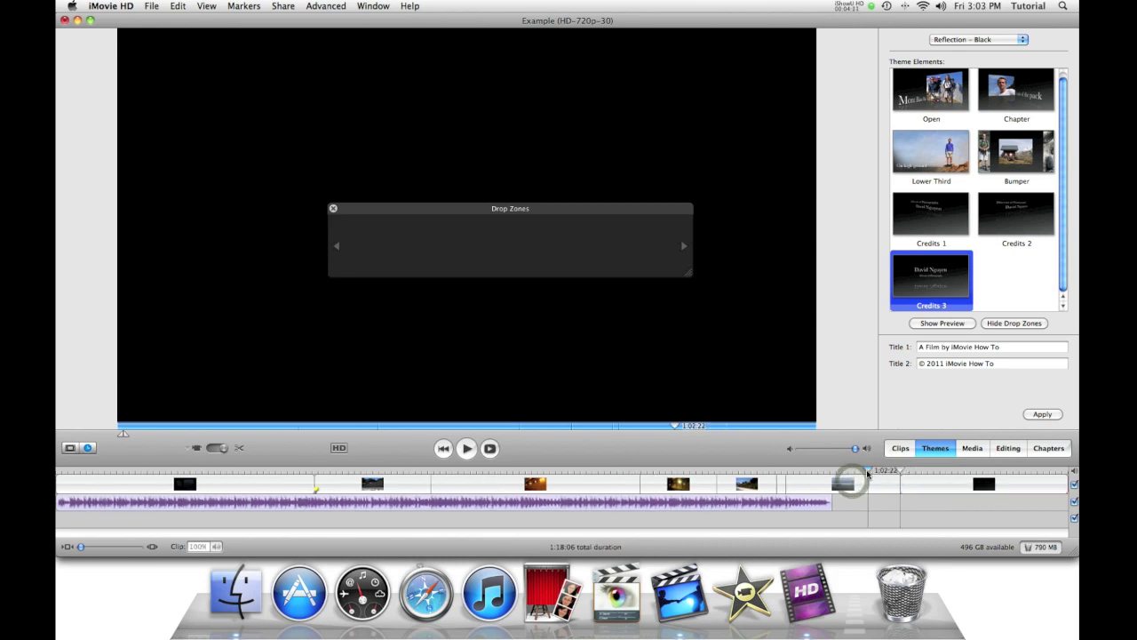
left_click_drag(868, 473, 917, 483)
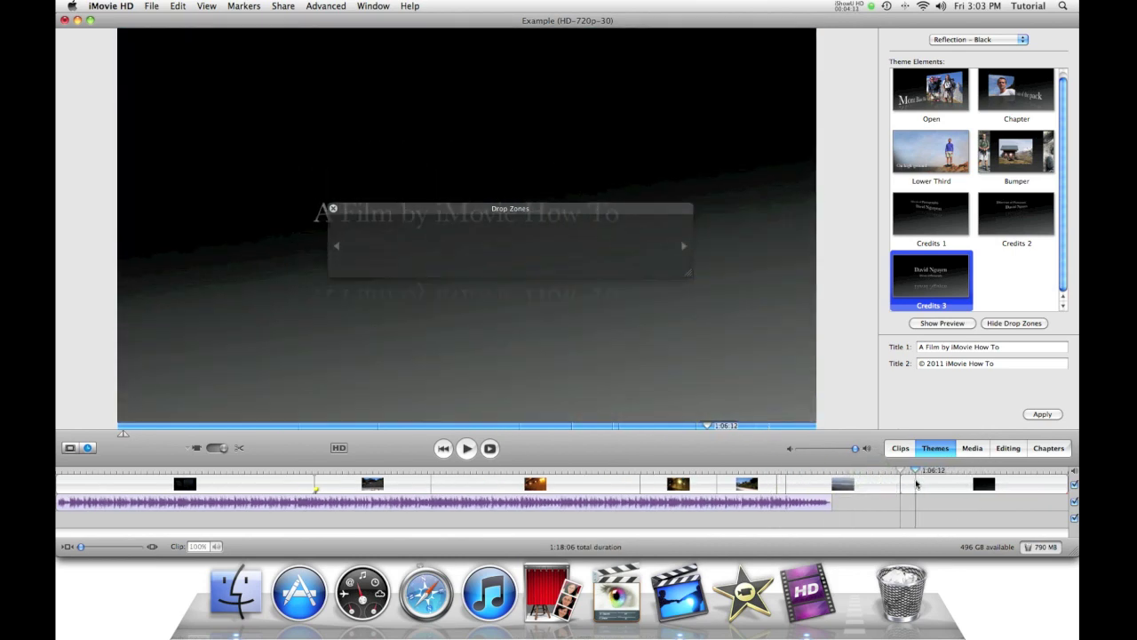
- Play back the credits and close the drop zones panel
key("space")
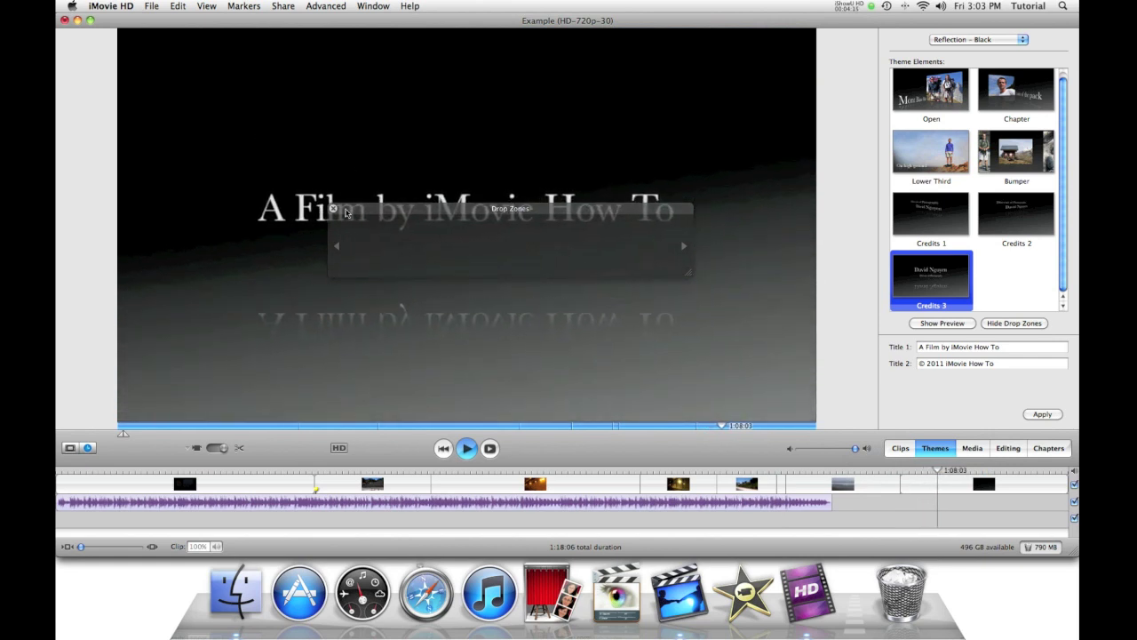
left_click(333, 208)
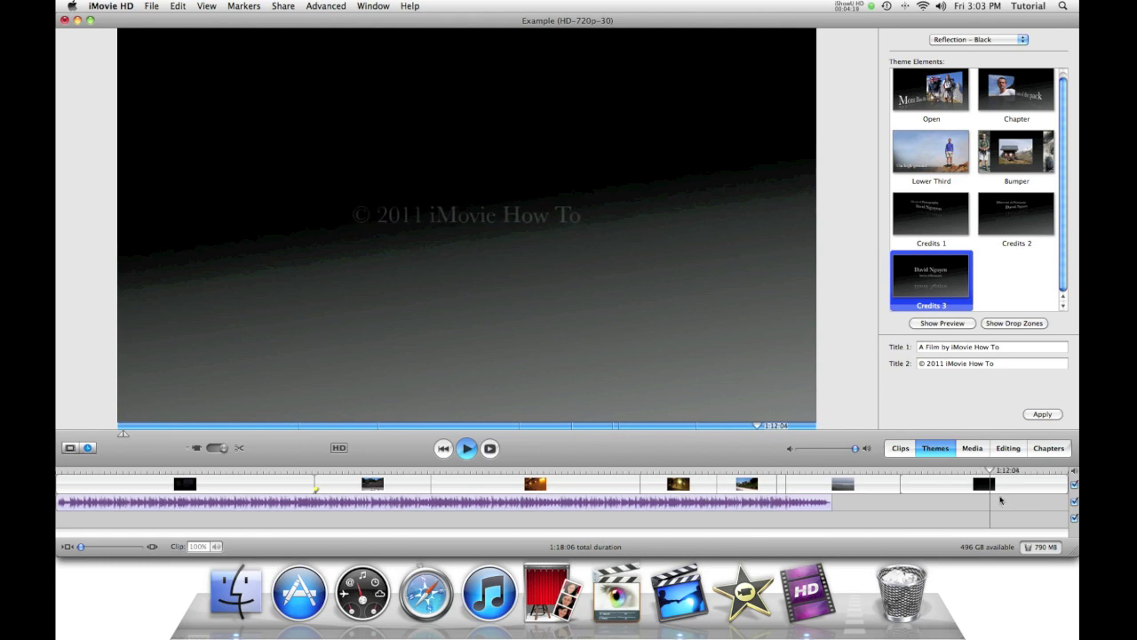
left_click(885, 477)
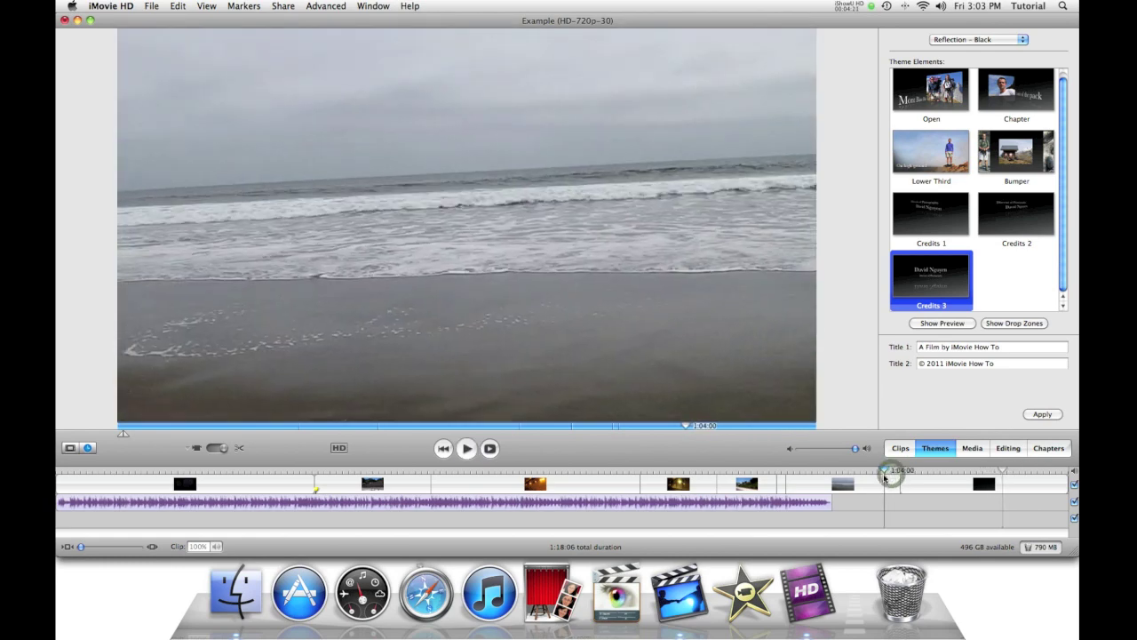
- Return to the movie's start and scrub into the opening title to check its text
left_click_drag(115, 478, 55, 480)
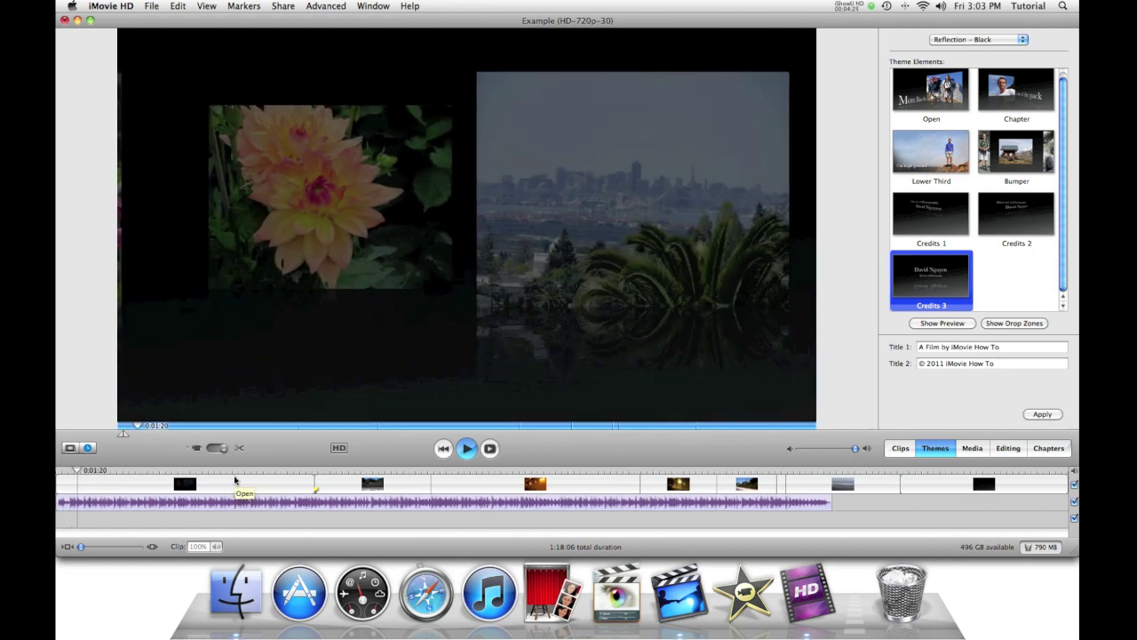
key("space")
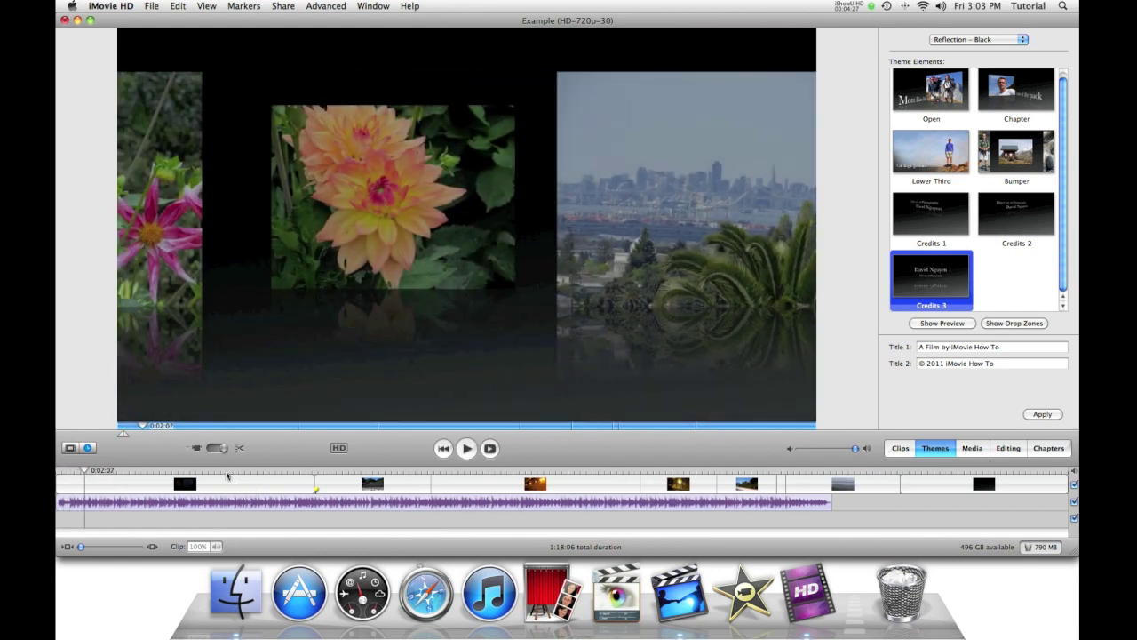
left_click_drag(226, 476, 278, 473)
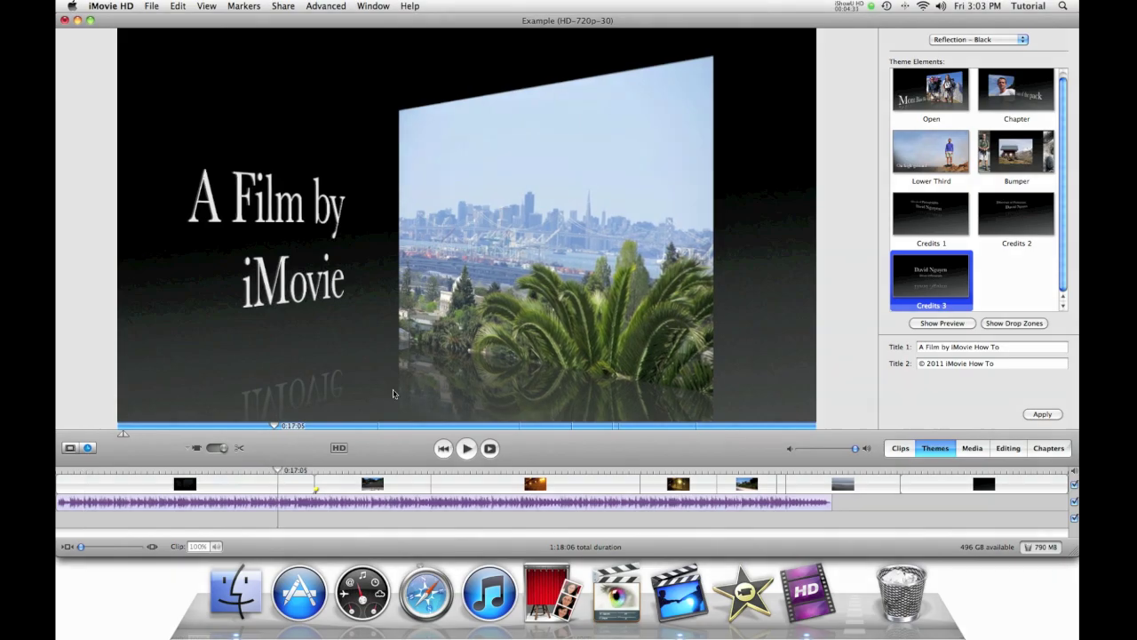